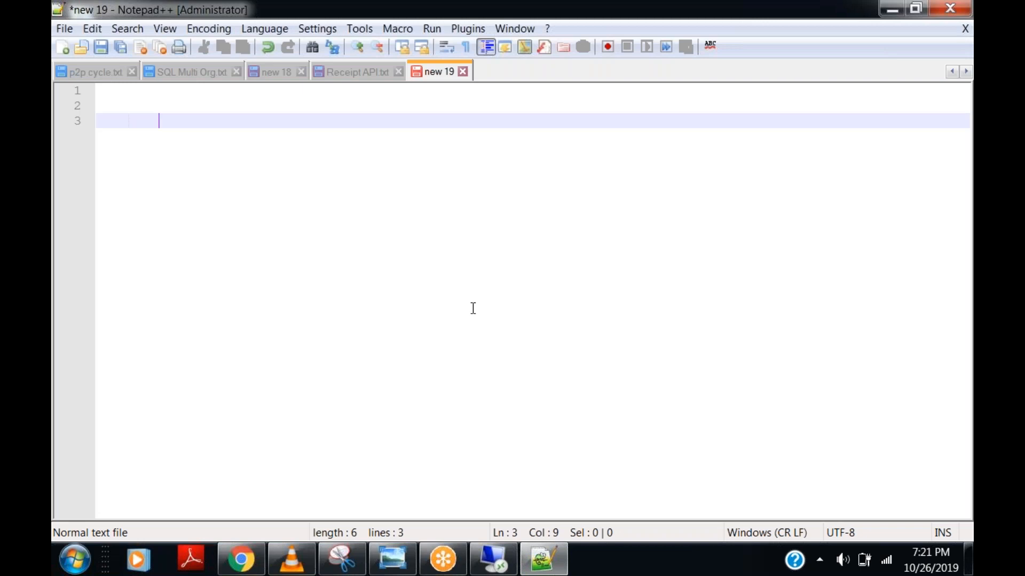
# - Add the indented heading "Form Personlization in Fusion Cloud" to the notes, followed by a blank line
pyautogui.press('Return')
pyautogui.press('Tab')
pyautogui.press('Tab')
pyautogui.write('Form P')
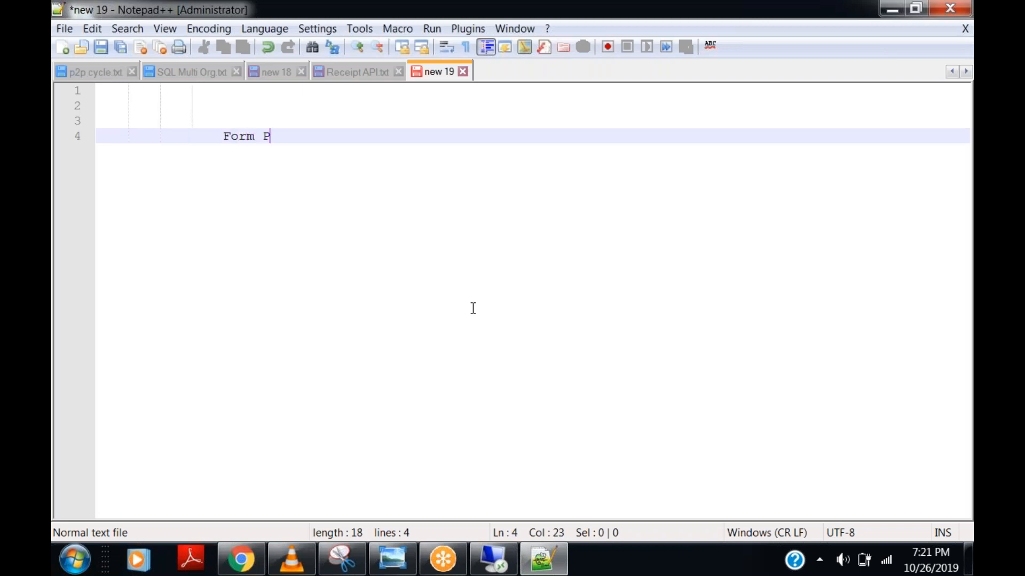
pyautogui.write('ersonlizar')
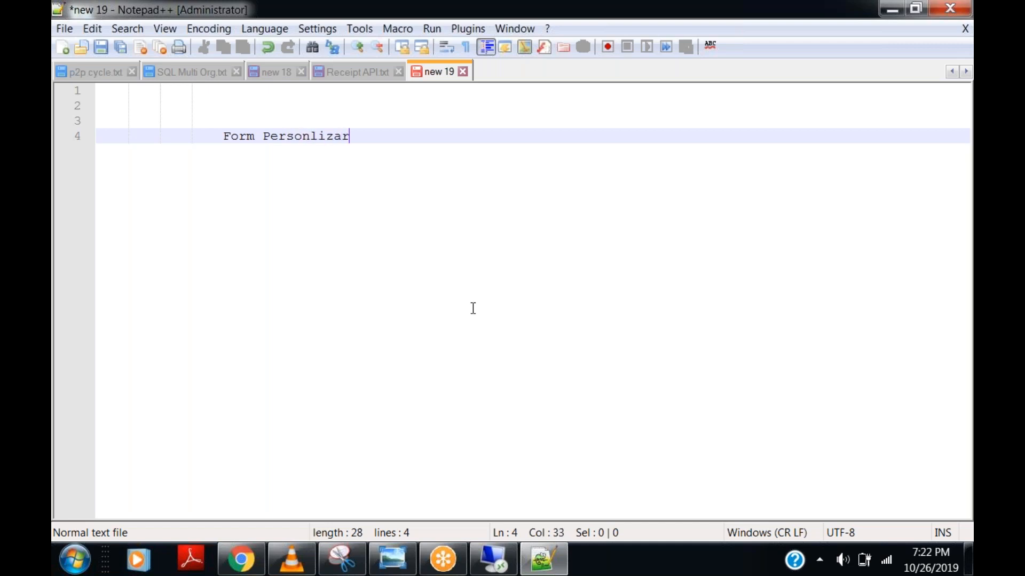
pyautogui.press('BackSpace')
pyautogui.write('tion in Fusio')
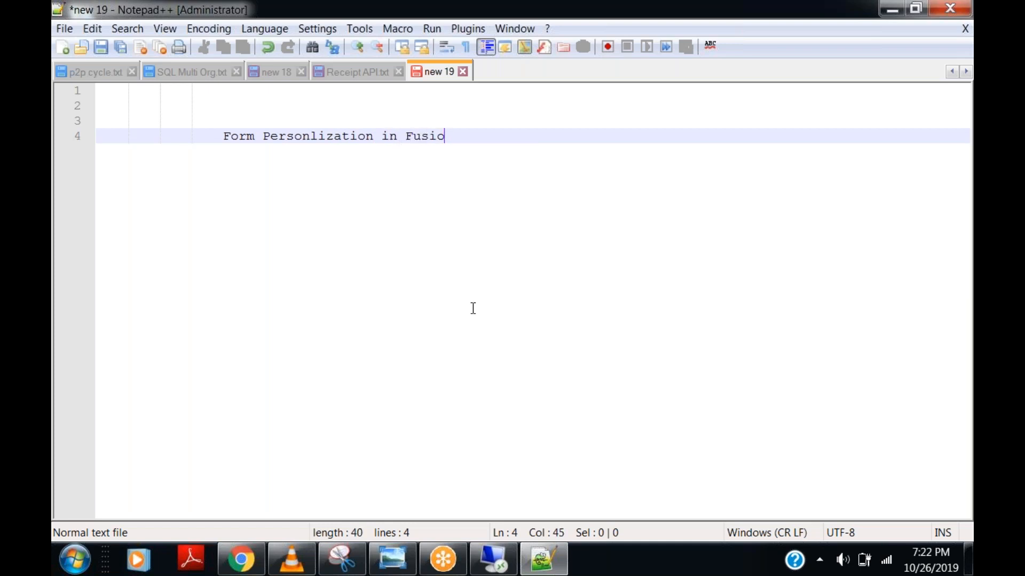
pyautogui.write('n Cloud')
pyautogui.press('Return')
pyautogui.press('Return')
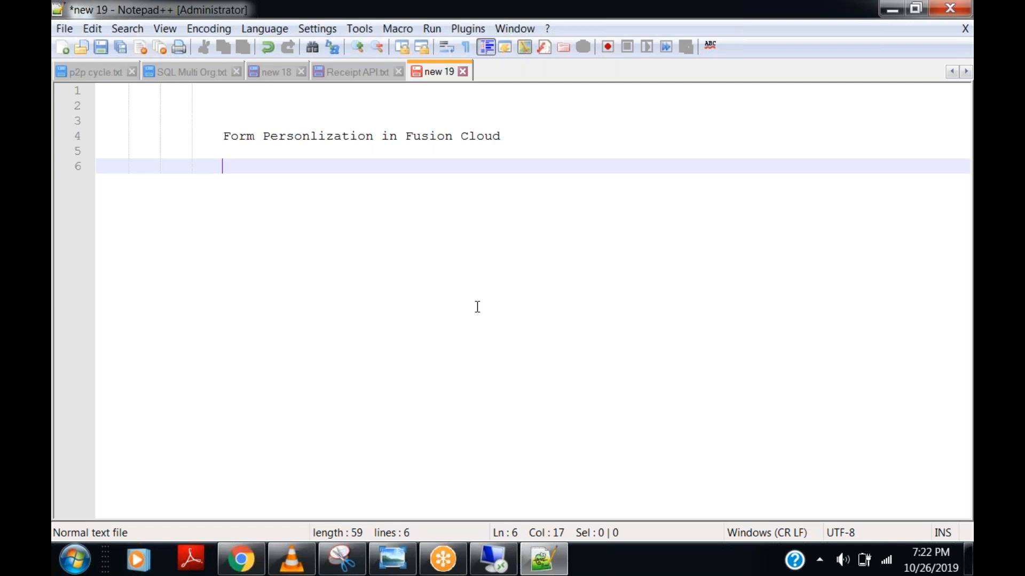
# - Switch to the remote Oracle Applications session and open the form personalizations of the Purchase Orders form
pyautogui.click(892, 9)
pyautogui.click(491, 565)
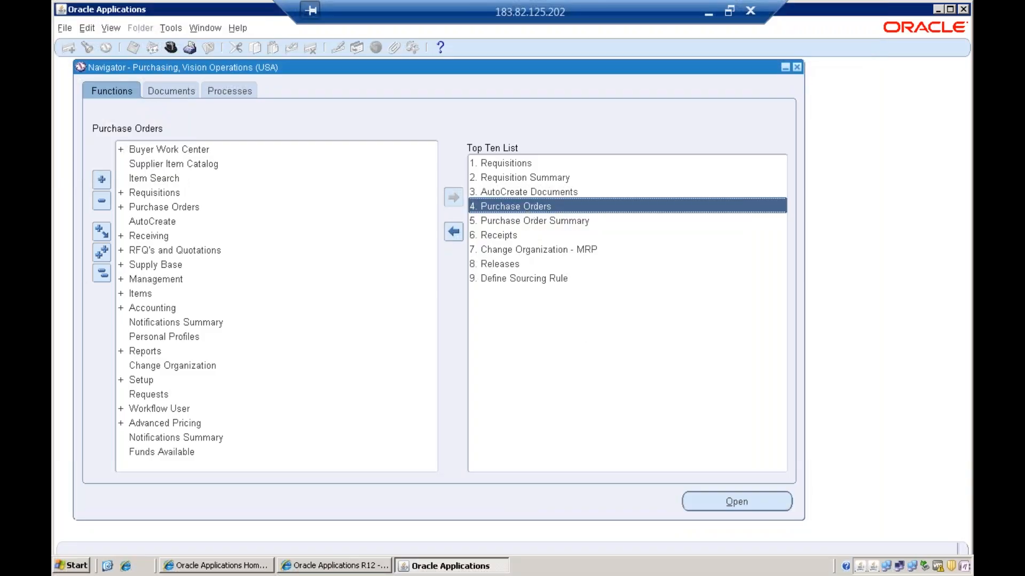
pyautogui.press('Return')
pyautogui.click(308, 28)
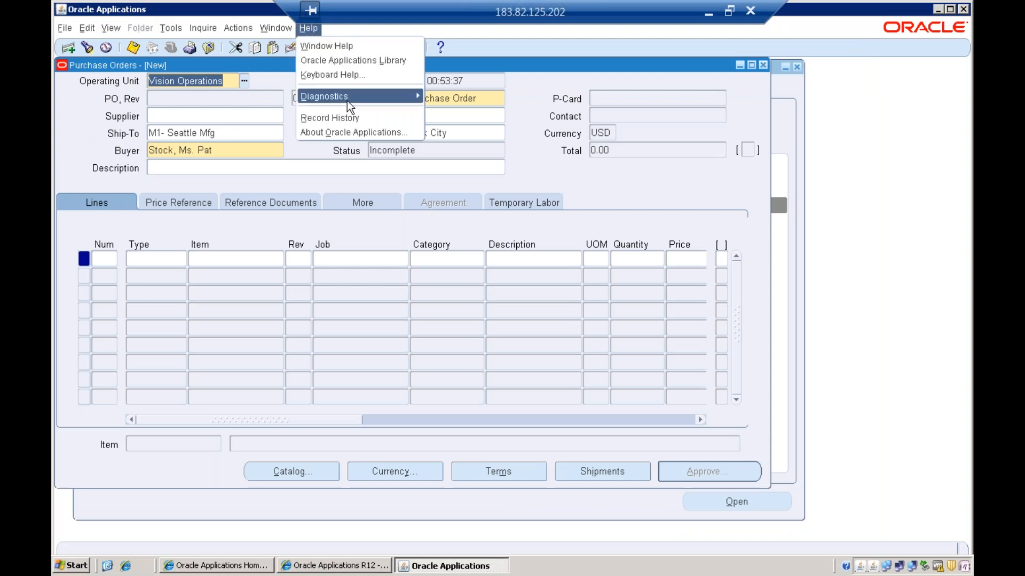
pyautogui.moveTo(347, 101)
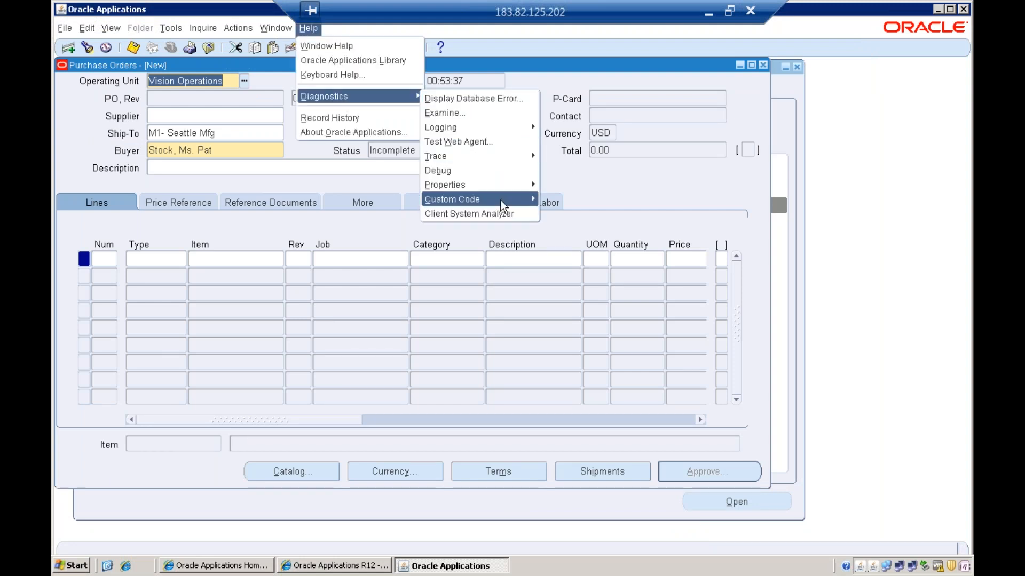
pyautogui.moveTo(501, 200)
pyautogui.click(563, 261)
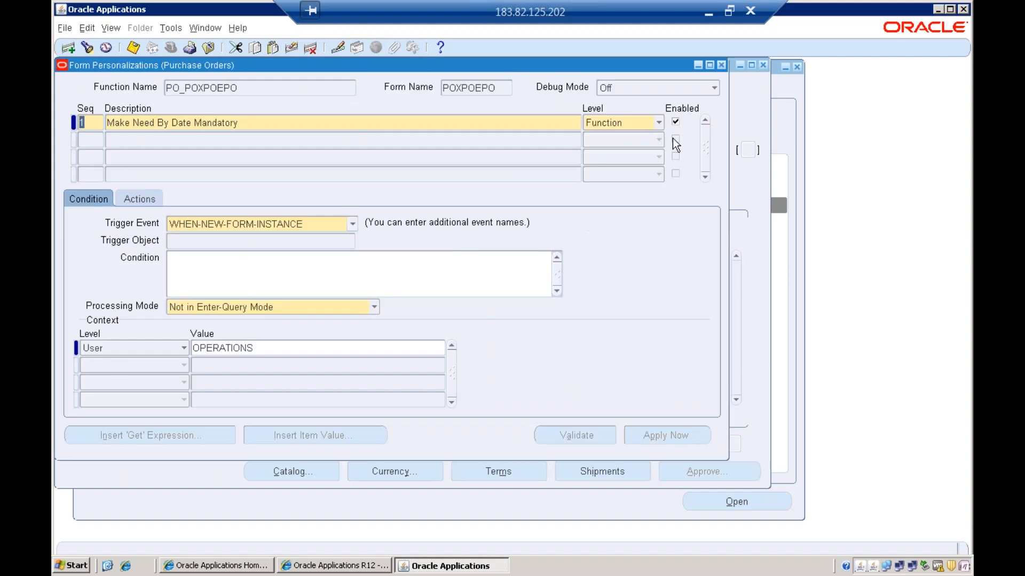
# - Close the Form Personalizations and Purchase Orders forms and minimize the remote session
pyautogui.click(721, 65)
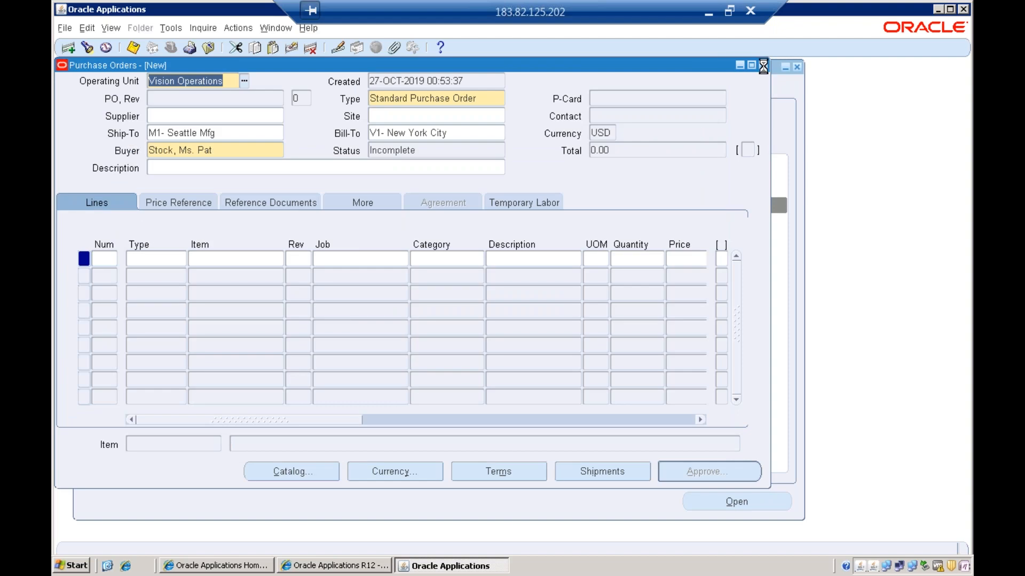
pyautogui.click(763, 66)
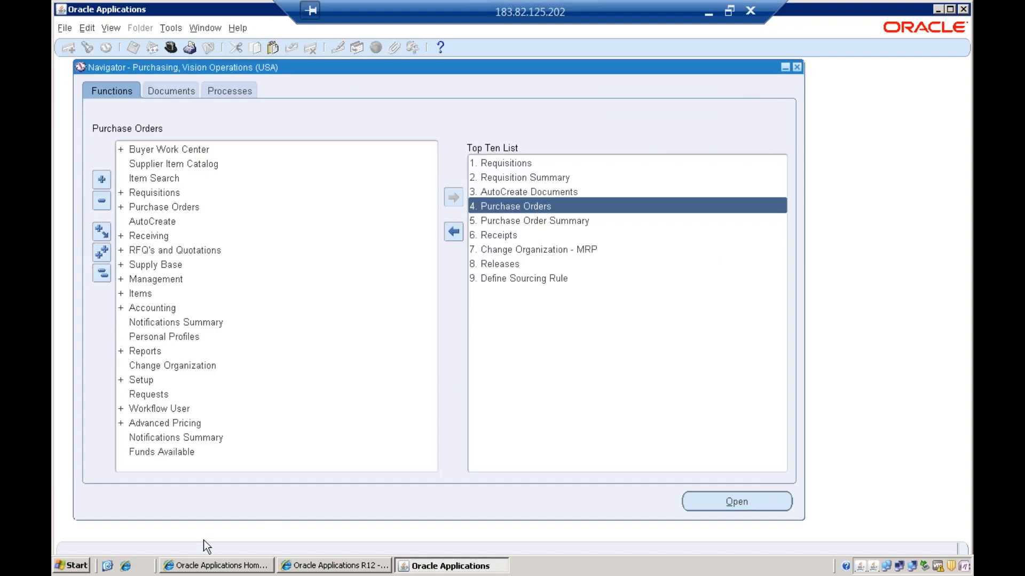
pyautogui.click(708, 12)
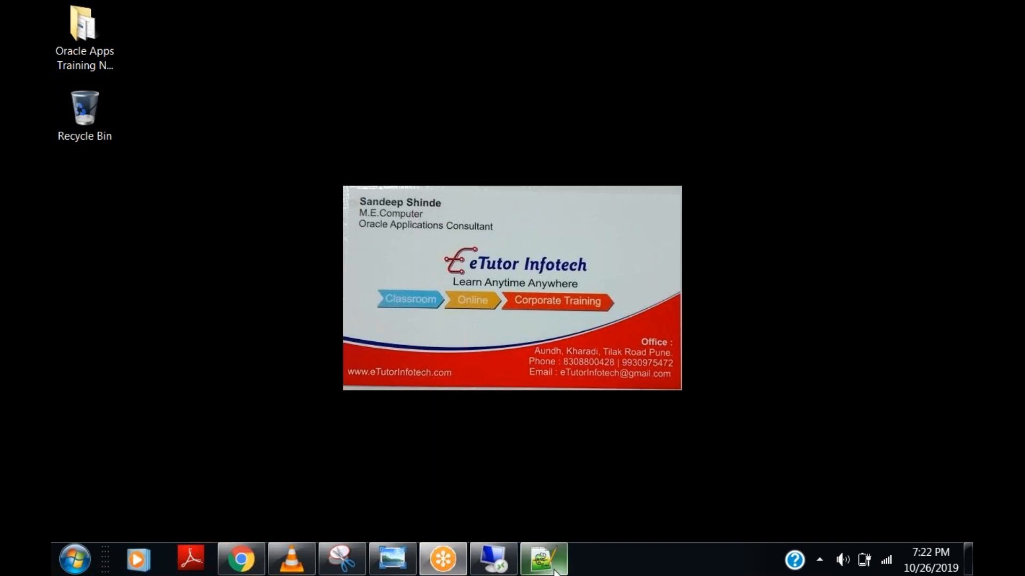
# - Glance at the sandbox image in Windows Photo Viewer and add the line "What is Sandbox in Fusion Cloud?" below the heading in Notepad++
pyautogui.click(391, 570)
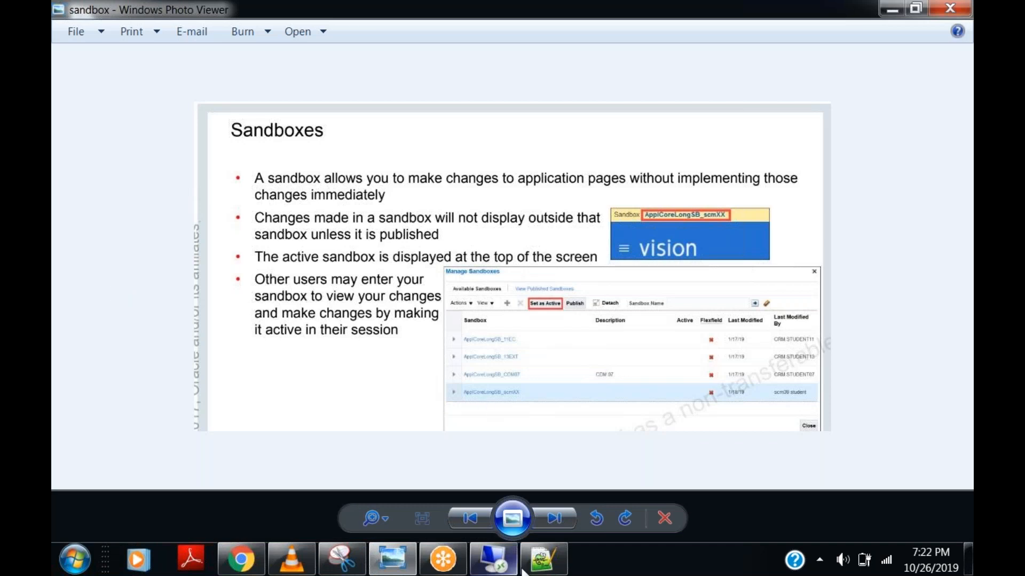
pyautogui.click(542, 558)
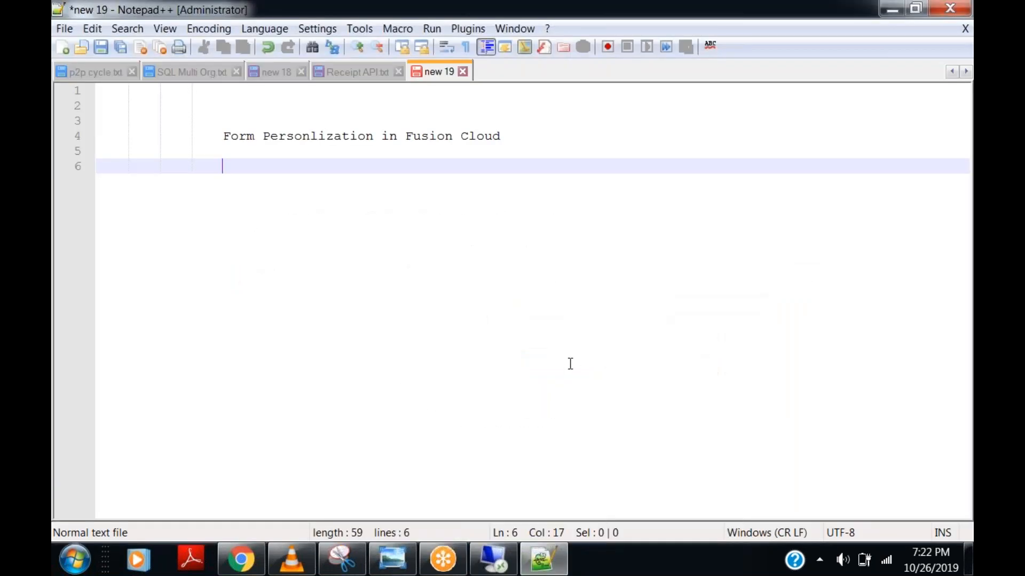
pyautogui.write('What is San')
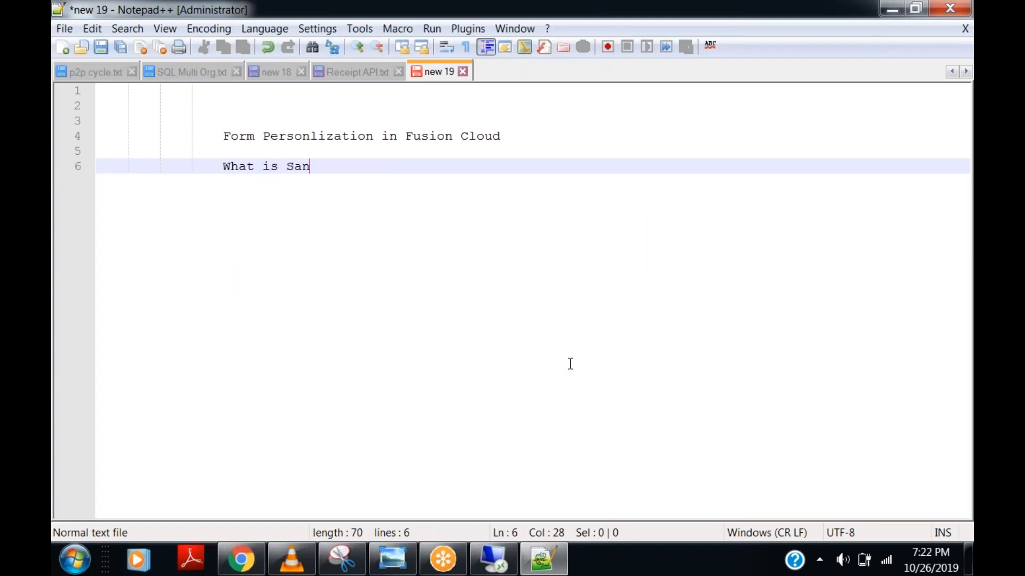
pyautogui.write('dbox in Fusion ')
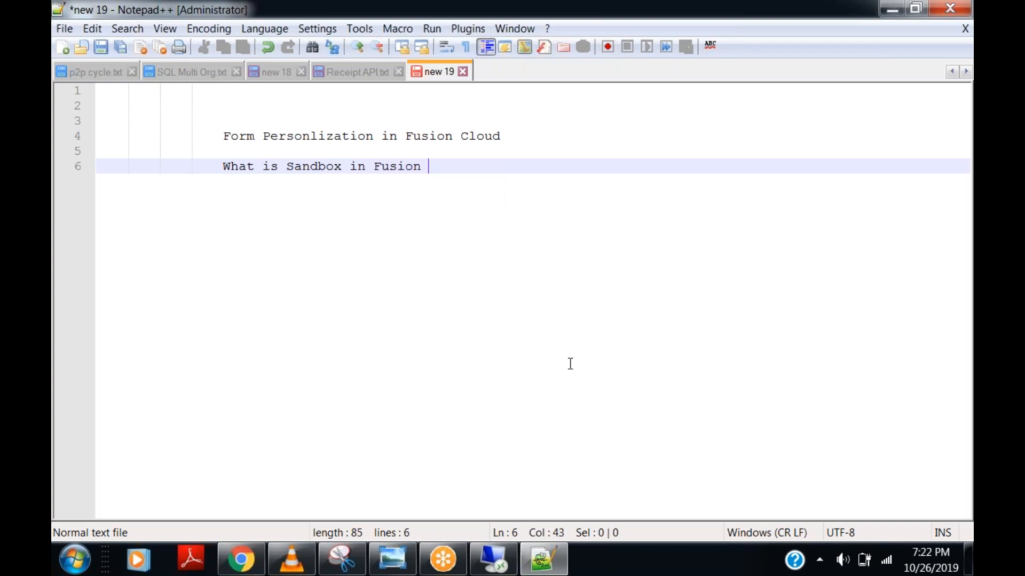
pyautogui.write('Cloud?')
pyautogui.press('Return')
pyautogui.press('Return')
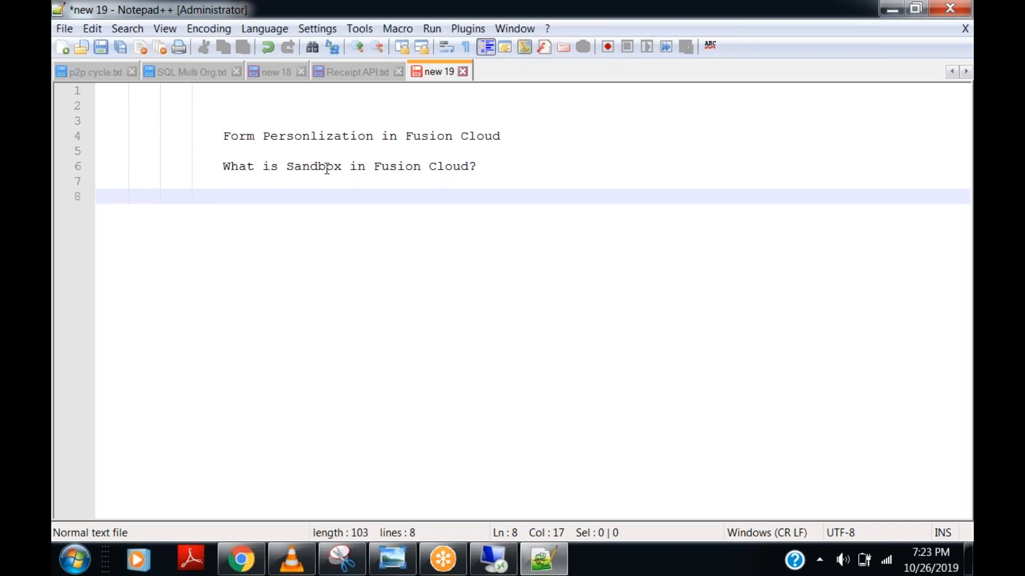
# - Review the Sandboxes slide and list "1. Create Sandbox", "2. Apply Sandbox" and "3. Exit from Sandbox." under the question in the Notepad++ notes
pyautogui.click(892, 8)
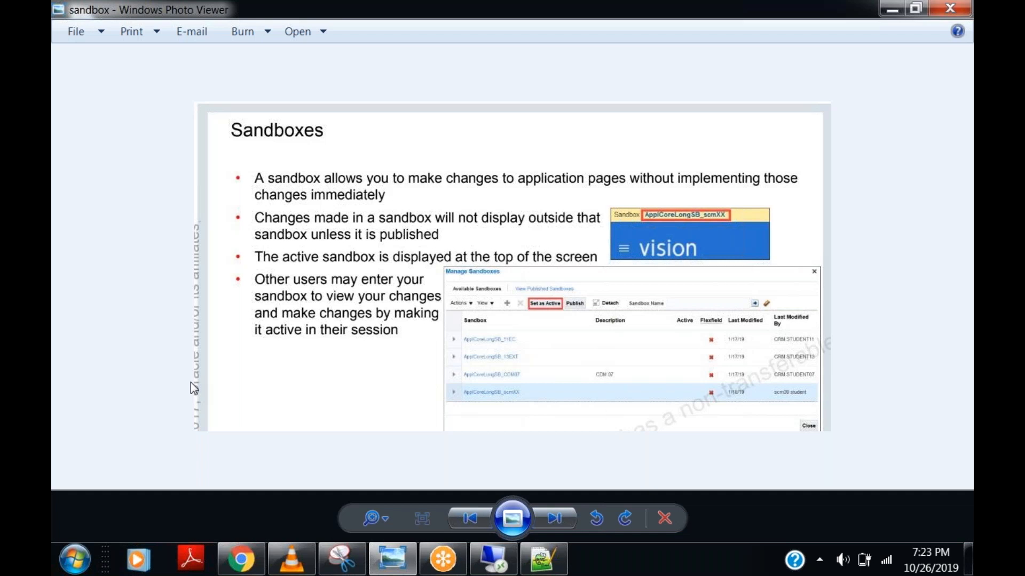
pyautogui.click(546, 572)
pyautogui.write('1. Cre')
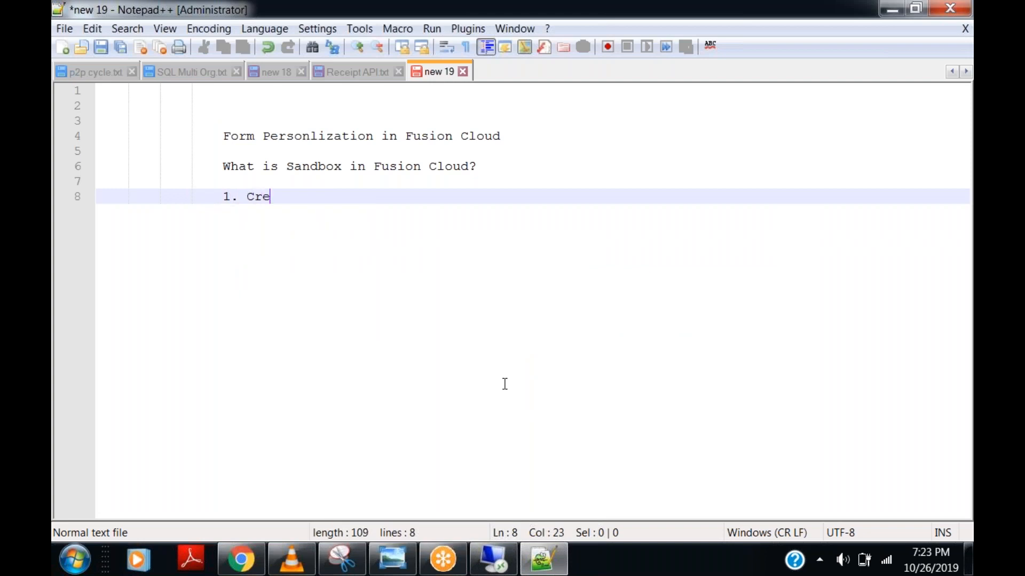
pyautogui.write('ate Sandbox')
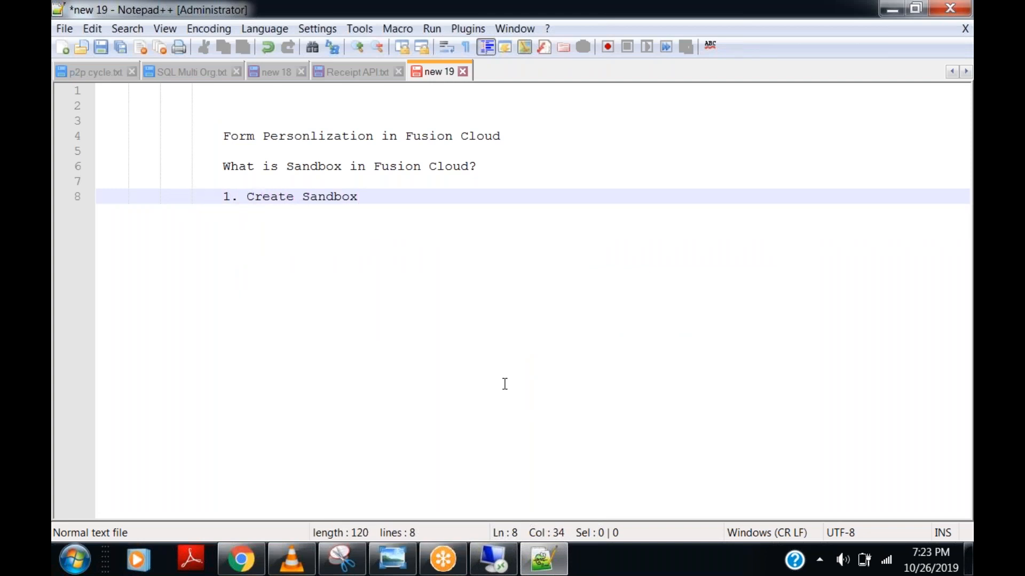
pyautogui.press('Return')
pyautogui.write('2. ')
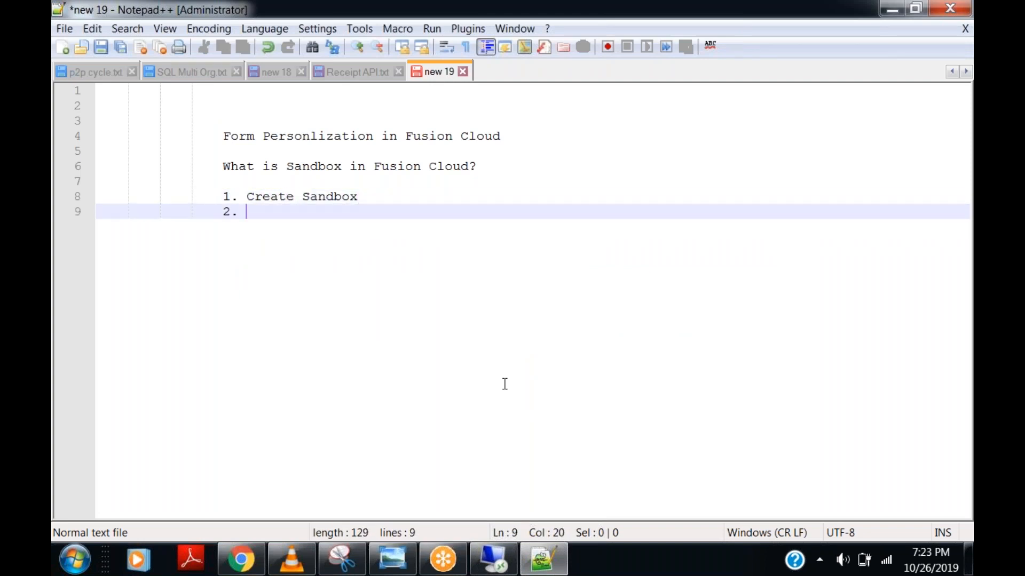
pyautogui.write('Apply Sandbox')
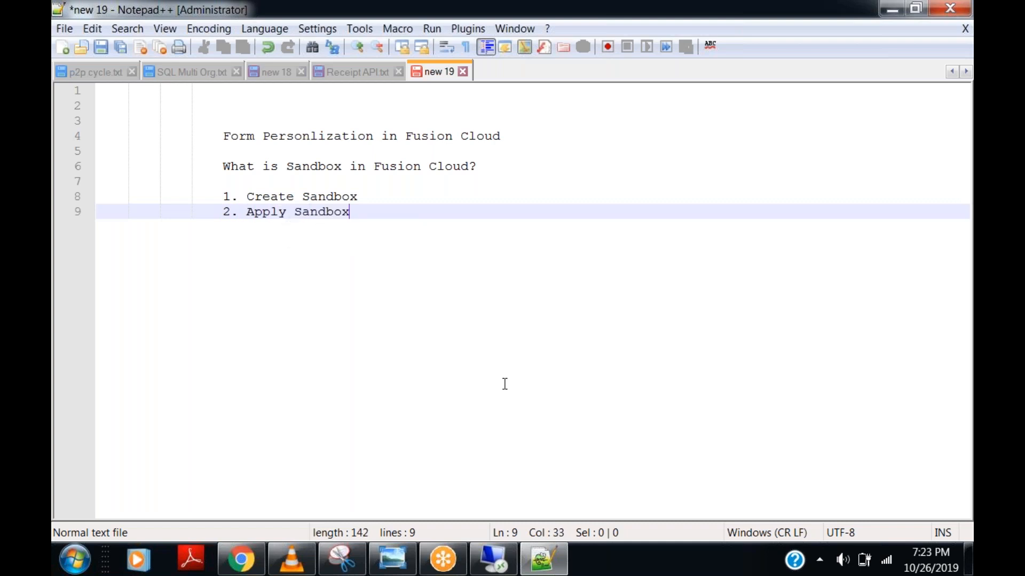
pyautogui.press('Return')
pyautogui.write('3.')
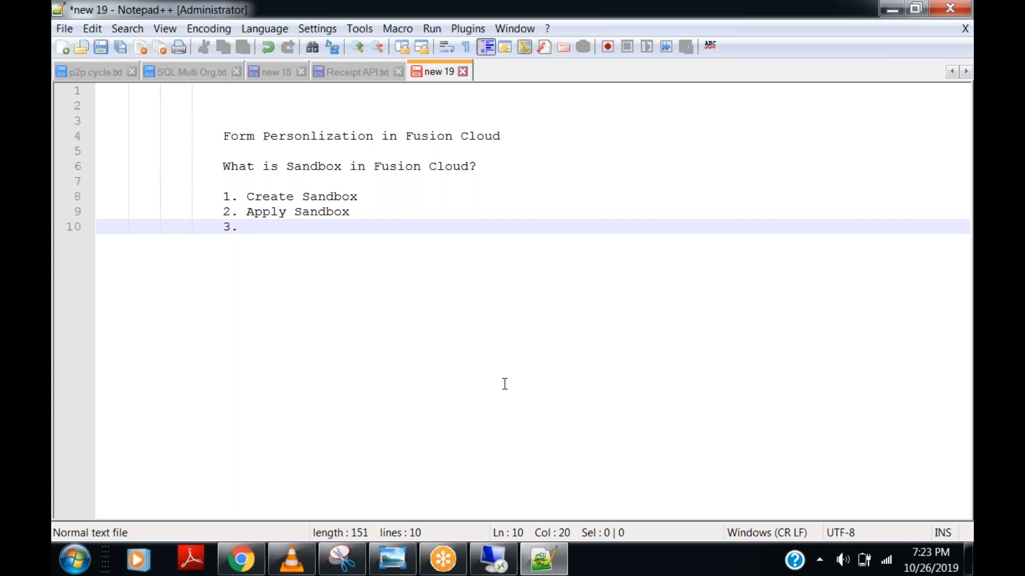
pyautogui.write('Exit from Sa')
pyautogui.press('Return')
pyautogui.write('.')
pyautogui.press('Return')
pyautogui.press('Return')
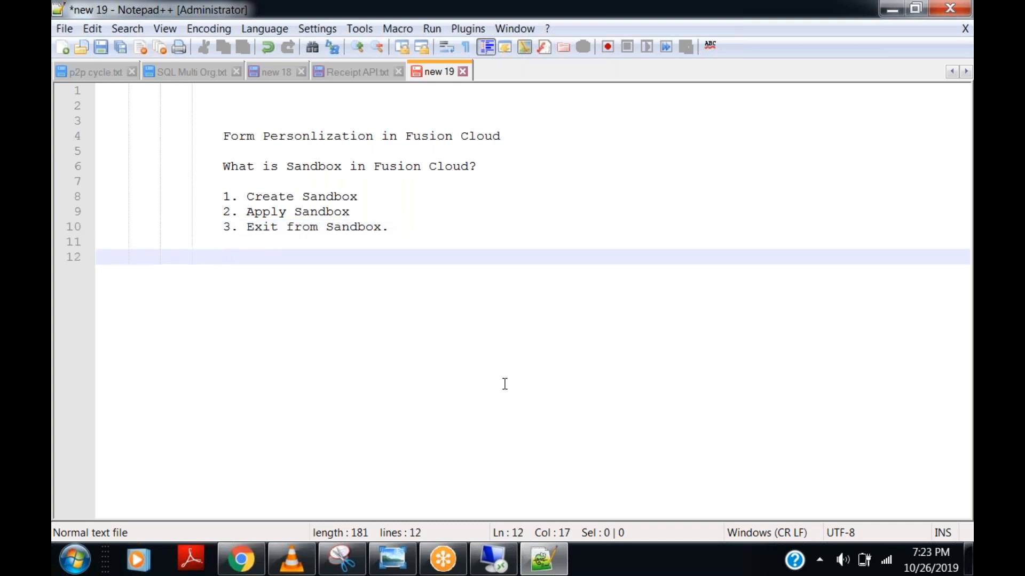
# - Review the Sandboxes slide once more, switch to Oracle Fusion Cloud in Chrome and open Manage Sandboxes
pyautogui.click(398, 559)
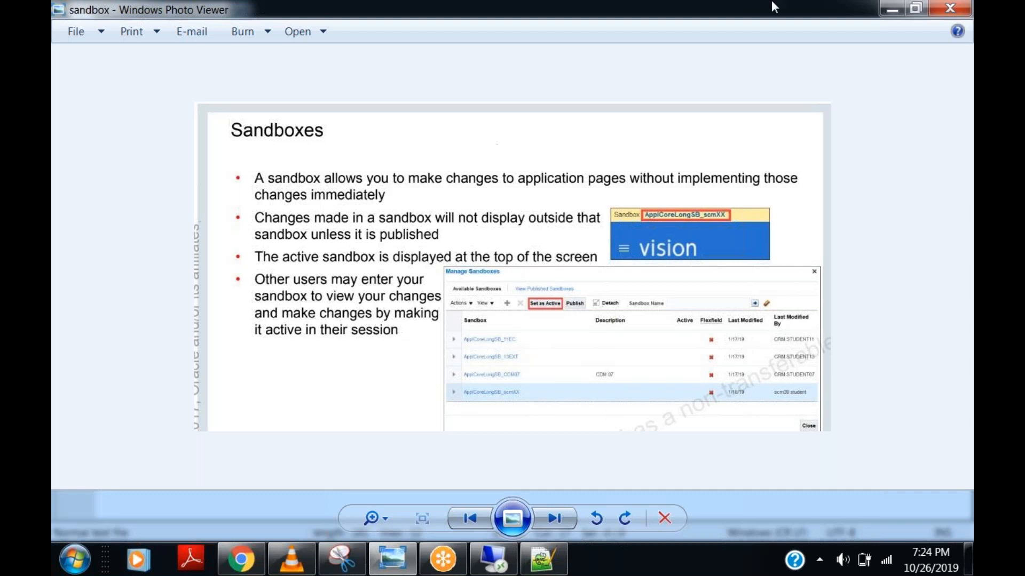
pyautogui.click(889, 8)
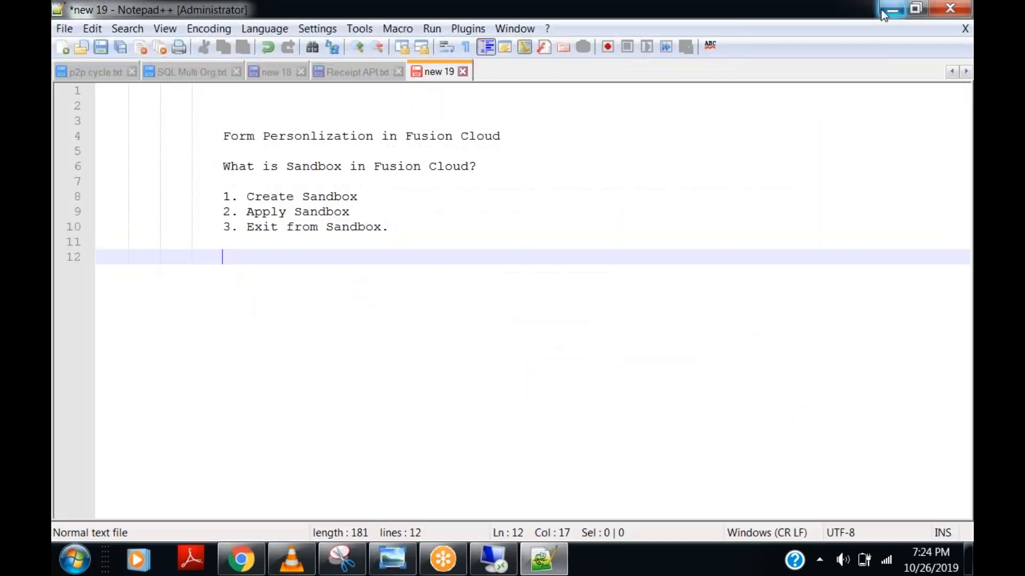
pyautogui.click(233, 570)
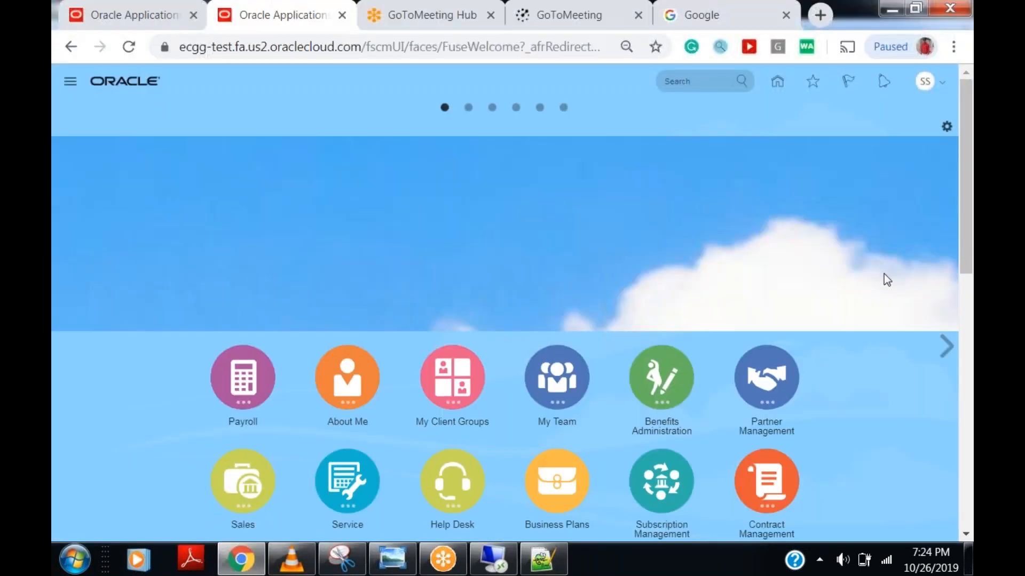
pyautogui.click(938, 87)
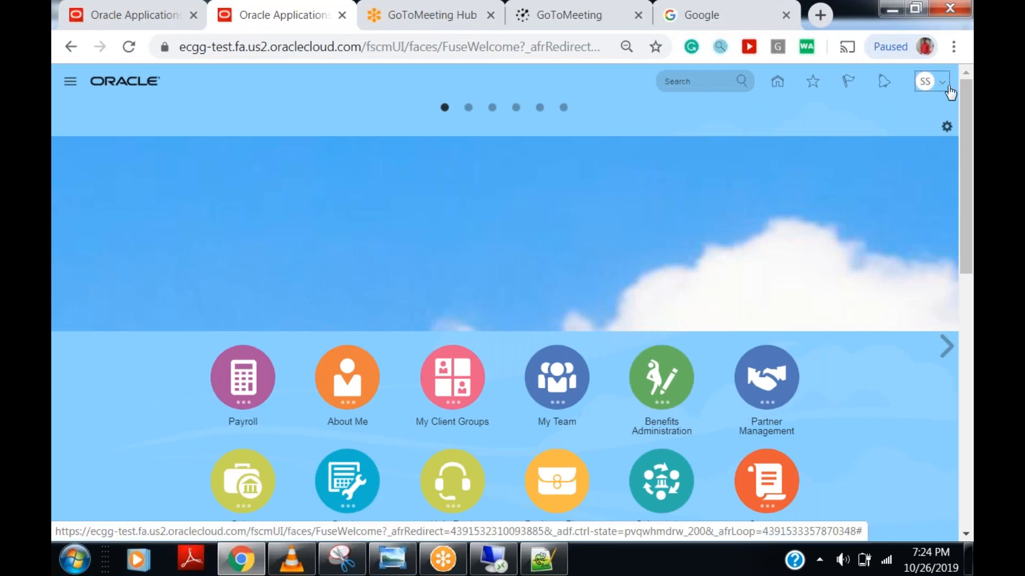
pyautogui.click(950, 92)
pyautogui.click(714, 281)
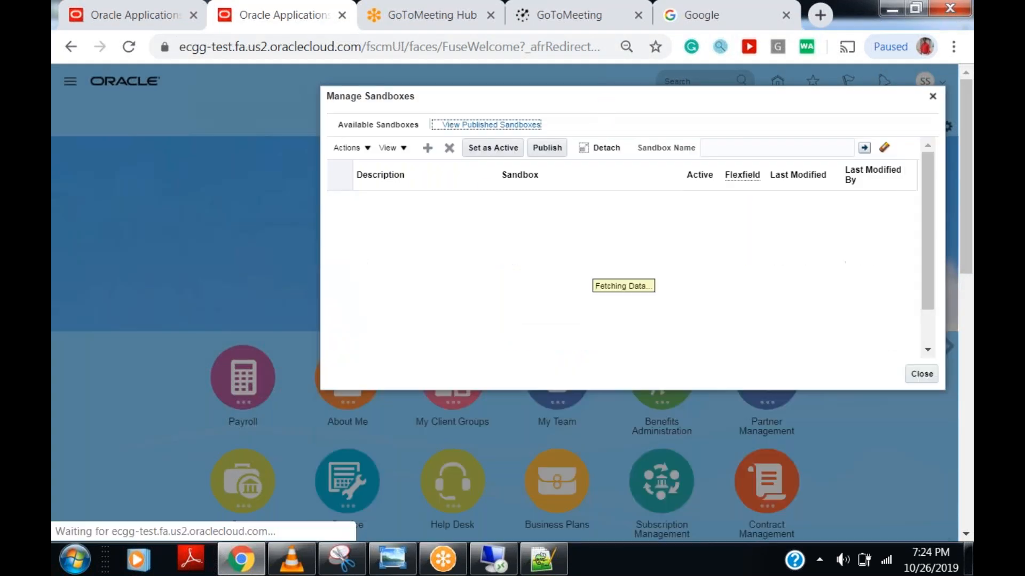
# - Search the available sandboxes by the sandbox name "etutor"
pyautogui.moveTo(485, 105); pyautogui.dragTo(268, 81)
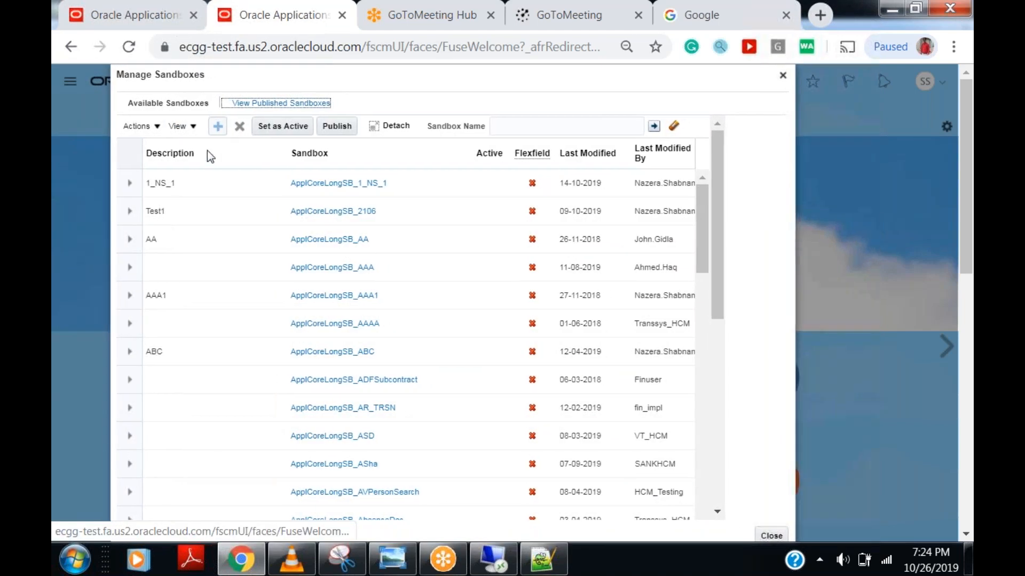
pyautogui.click(534, 126)
pyautogui.click(531, 159)
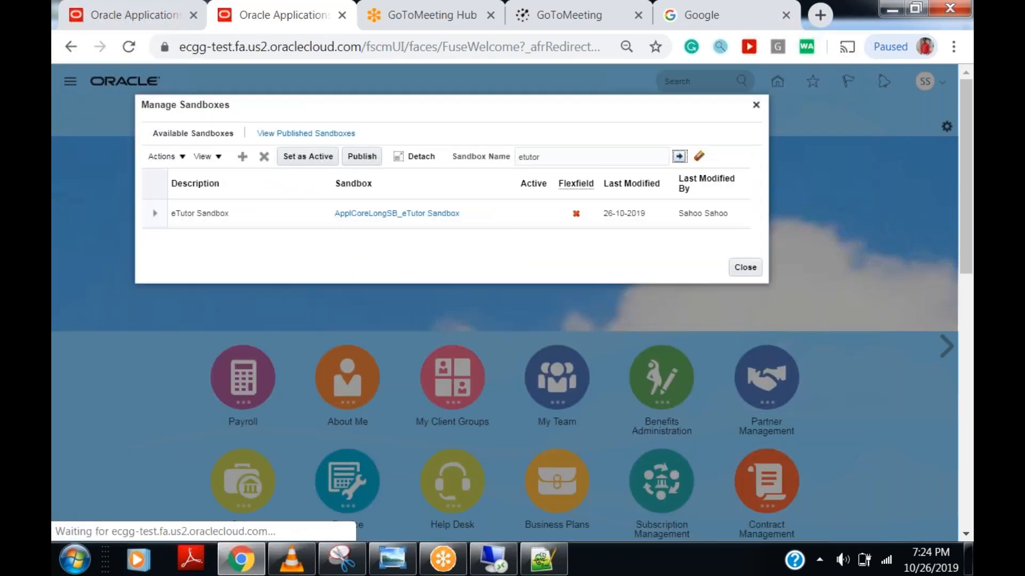
# - Request publishing of the eTutor Sandbox and decline the confirmation
pyautogui.click(236, 270)
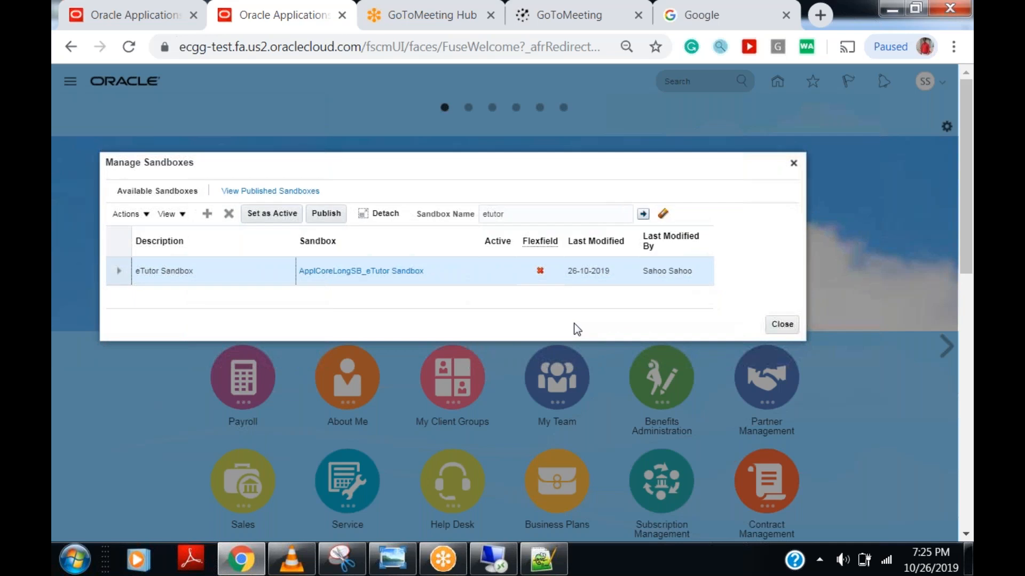
pyautogui.click(322, 218)
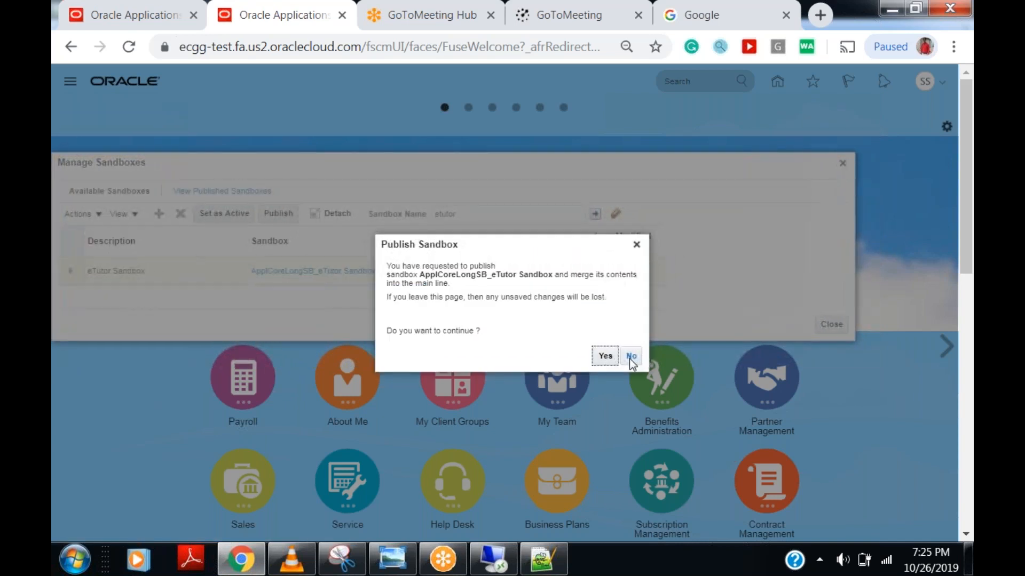
pyautogui.click(630, 360)
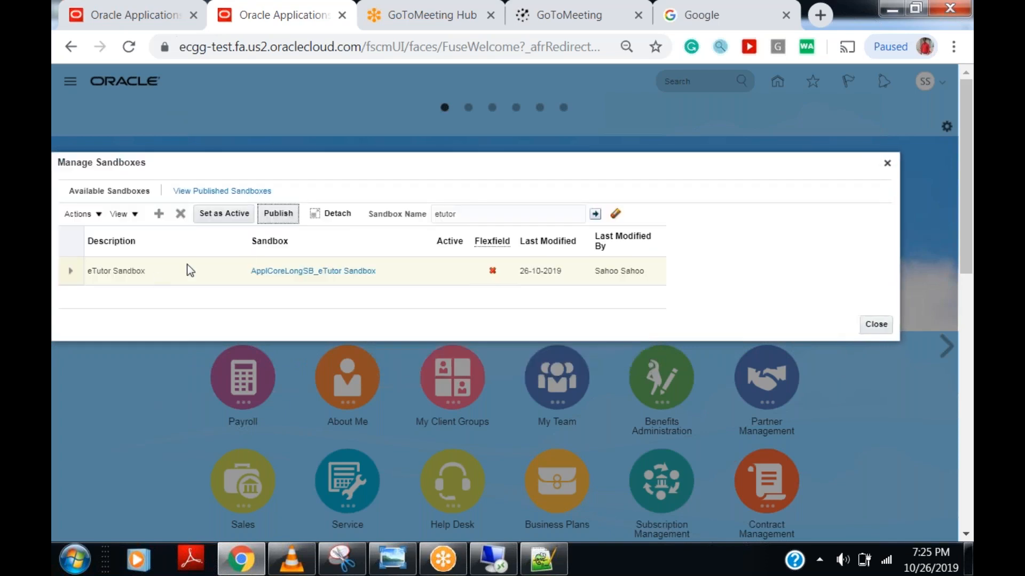
# - Set the eTutor Sandbox as active and highlight the Sandbox label in the page banner
pyautogui.click(190, 269)
pyautogui.click(225, 214)
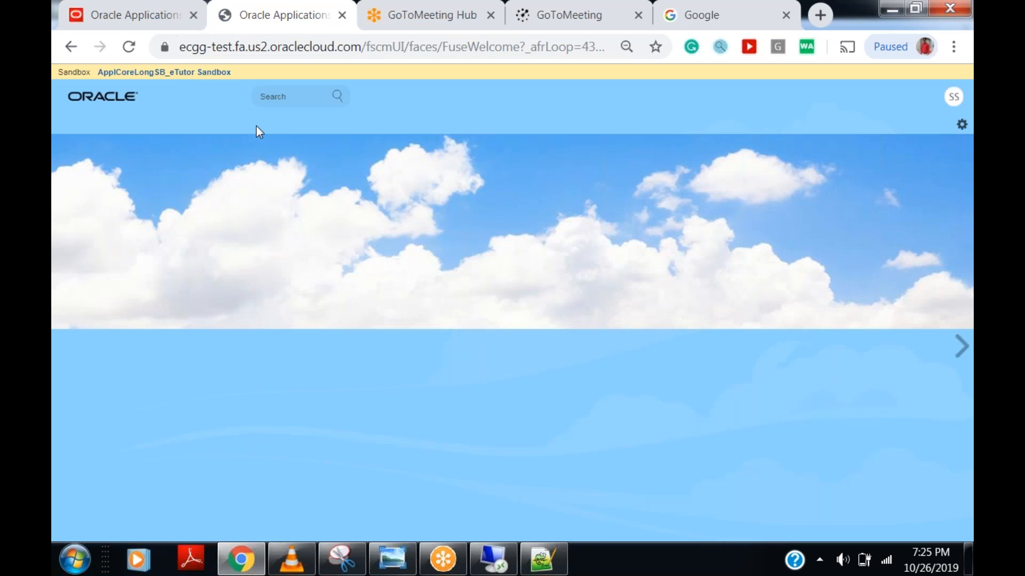
pyautogui.moveTo(57, 72); pyautogui.dragTo(91, 74)
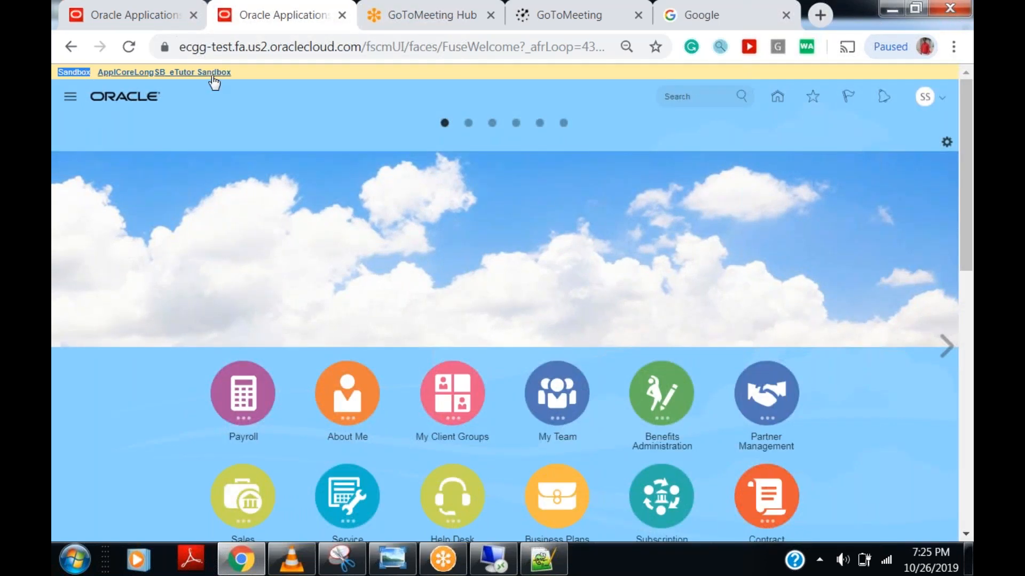
# - Switch to the Notepad++ notes and copy the heading "Form Personlization in Fusion Cloud" below the numbered list, followed by a blank line
pyautogui.click(891, 8)
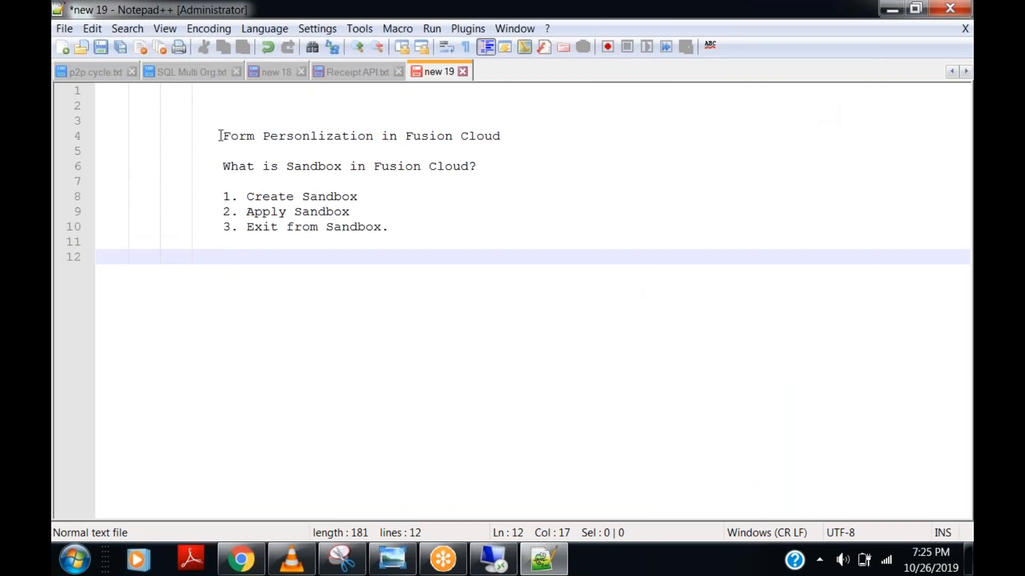
pyautogui.moveTo(222, 136); pyautogui.dragTo(529, 136)
pyautogui.hotkey('ctrl', 'c')
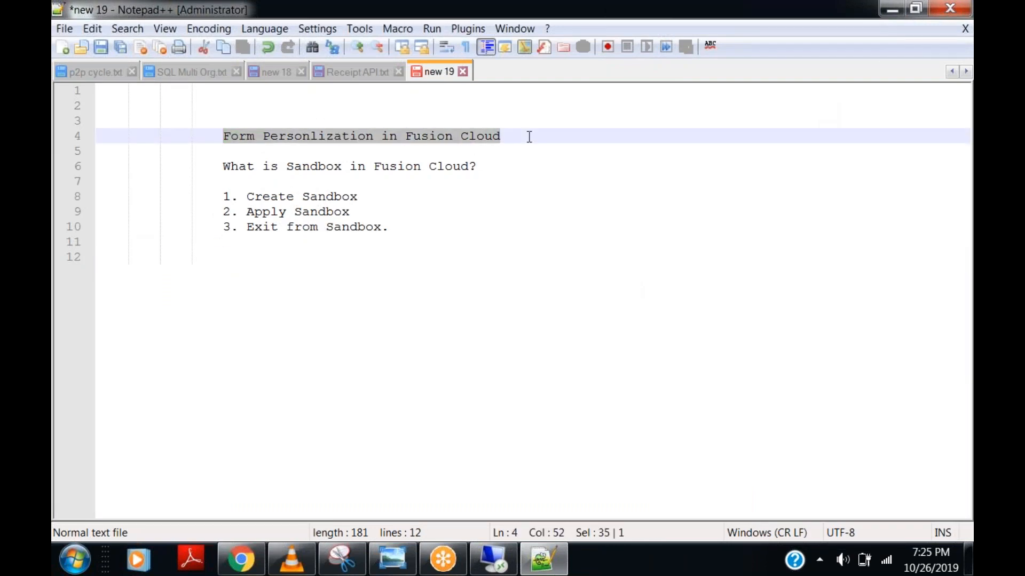
pyautogui.click(389, 273)
pyautogui.hotkey('ctrl', 'v')
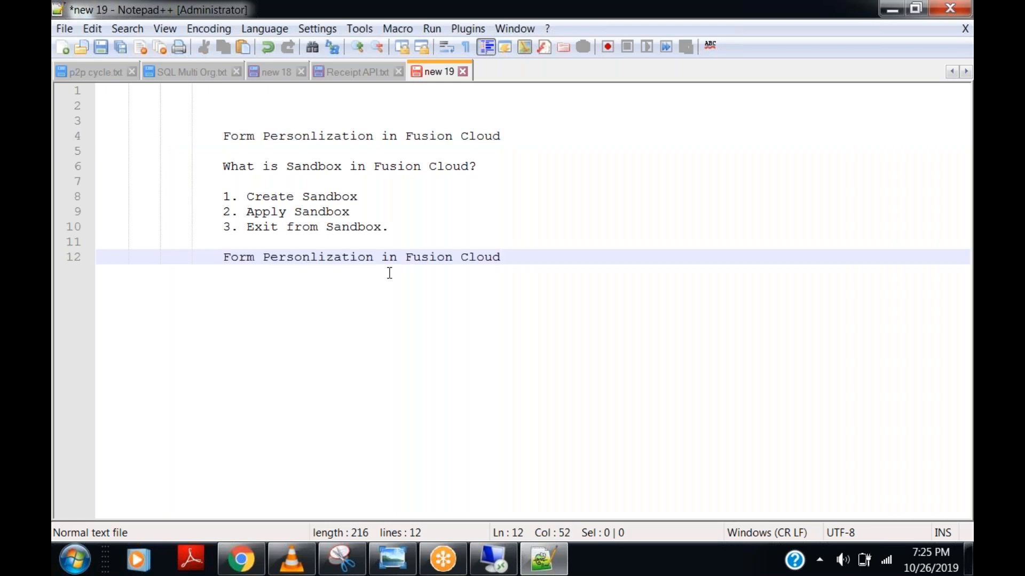
pyautogui.press('Return')
pyautogui.press('Return')
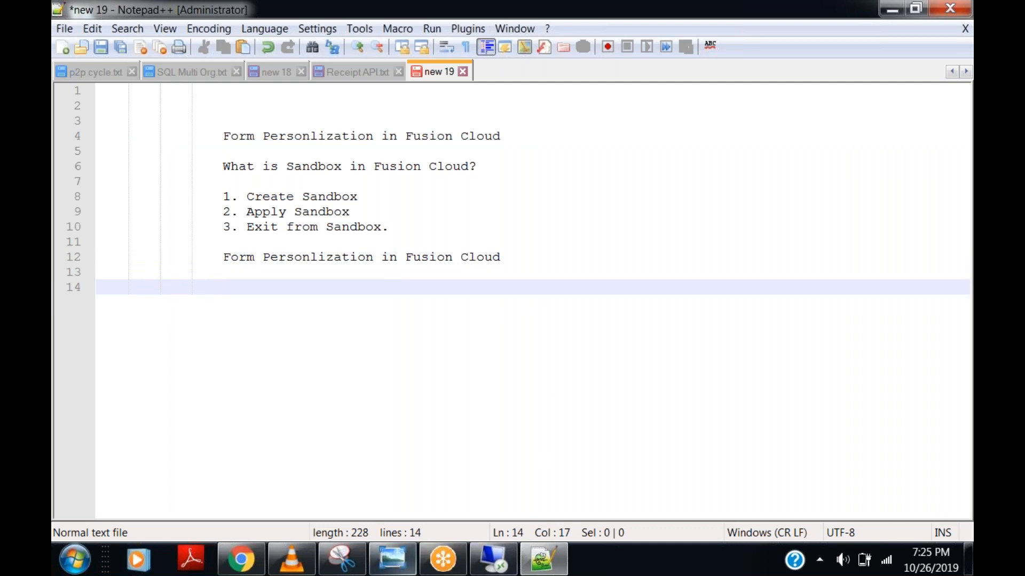
# - Review the "Conditional Attributes: Required" slide in Windows Photo Viewer, then return to Oracle Fusion Cloud in Chrome
pyautogui.click(408, 547)
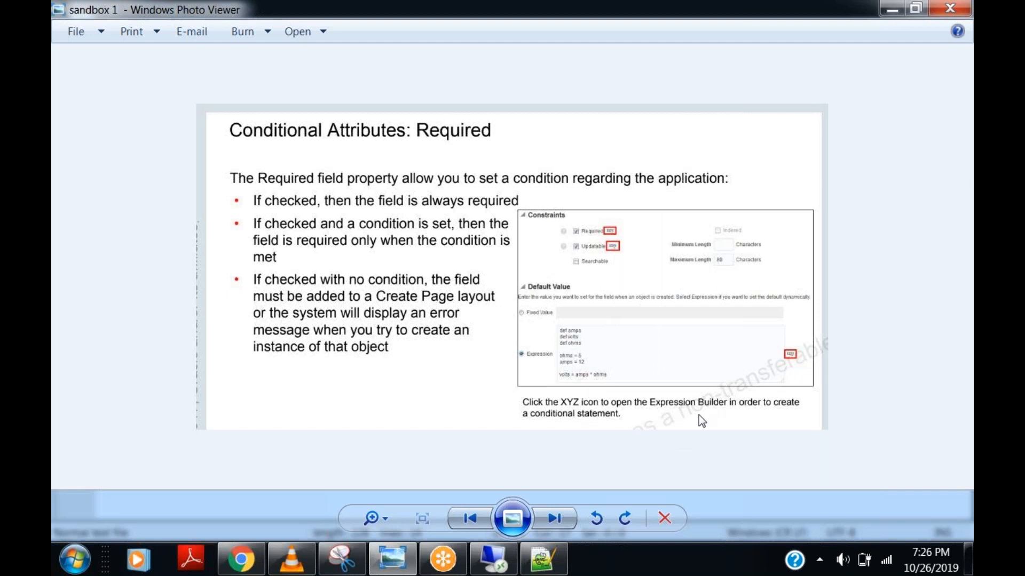
pyautogui.click(543, 559)
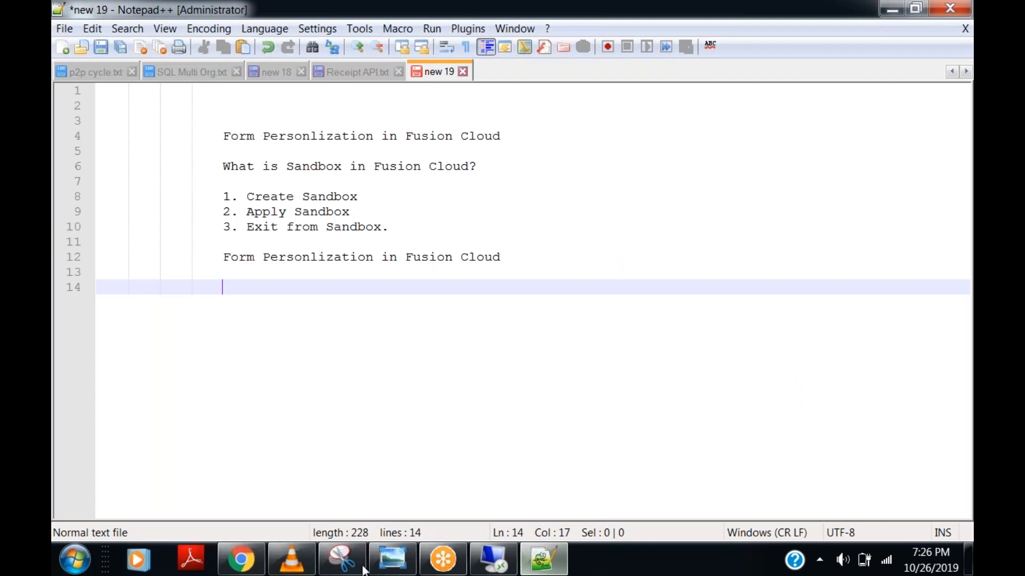
pyautogui.click(241, 558)
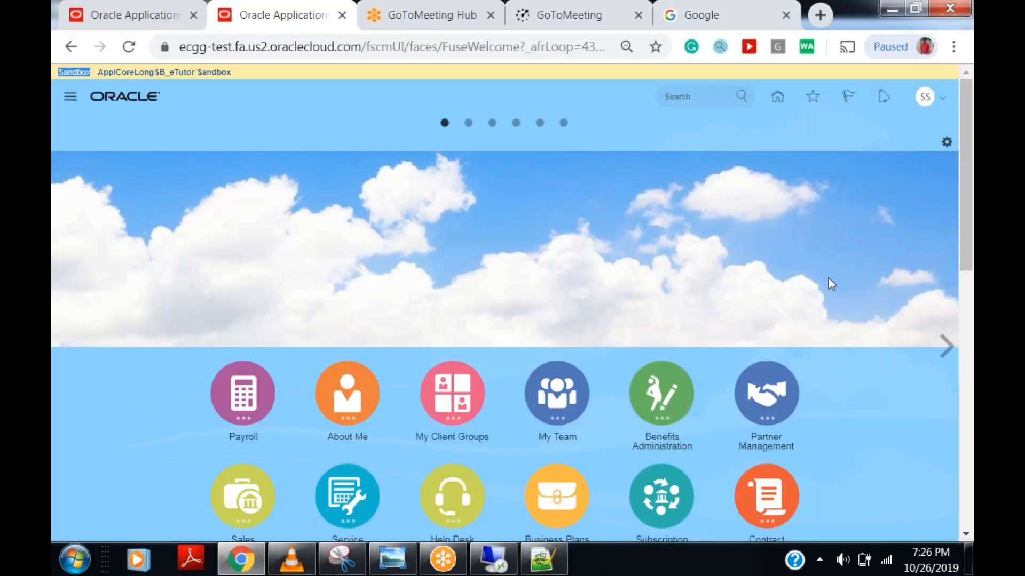
# - Find Contract Management among the home page applications and open its Contracts work area
pyautogui.click(96, 12)
pyautogui.click(263, 9)
pyautogui.scroll(-8, 879, 324)
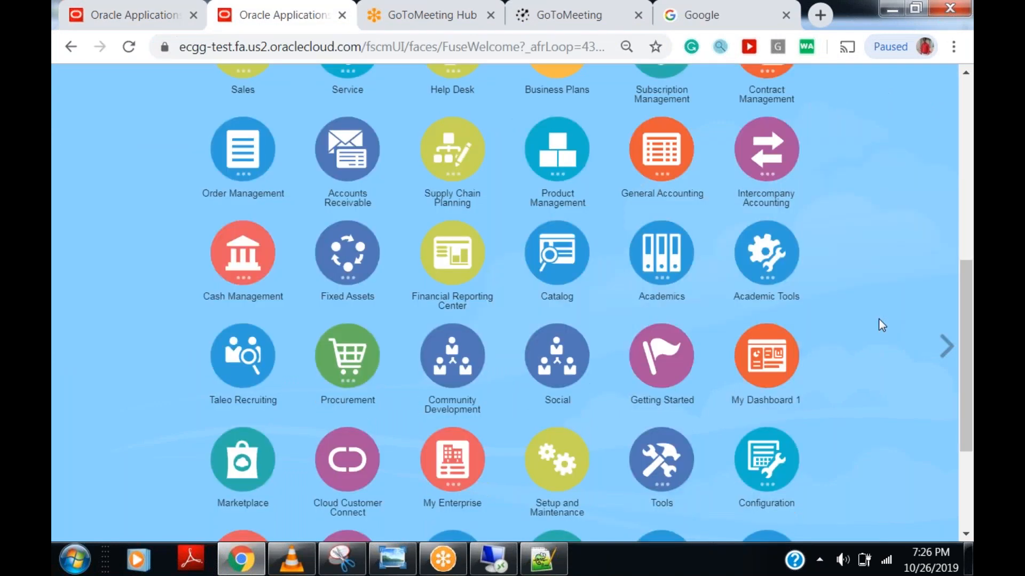
pyautogui.scroll(3, 878, 322)
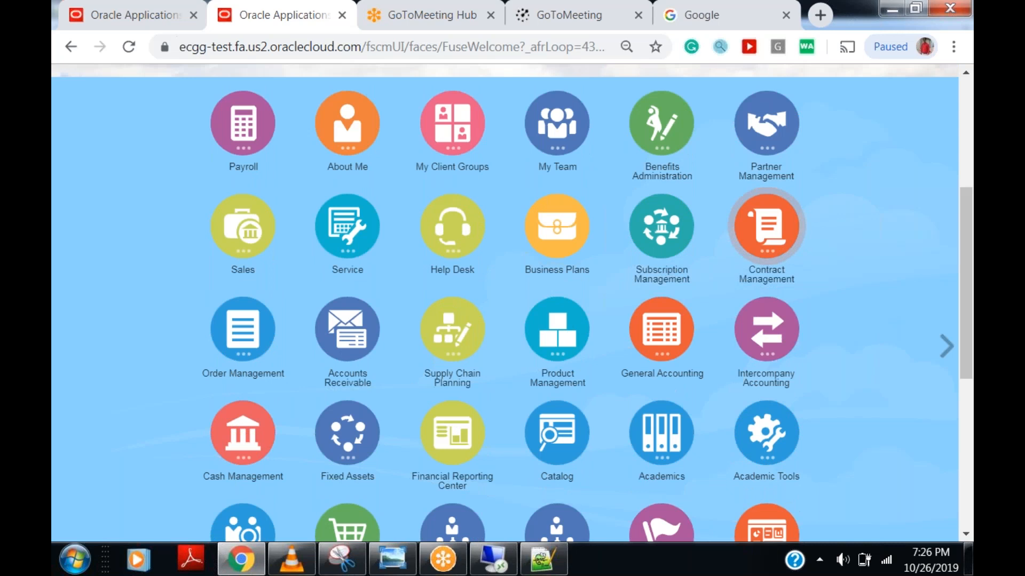
pyautogui.click(775, 247)
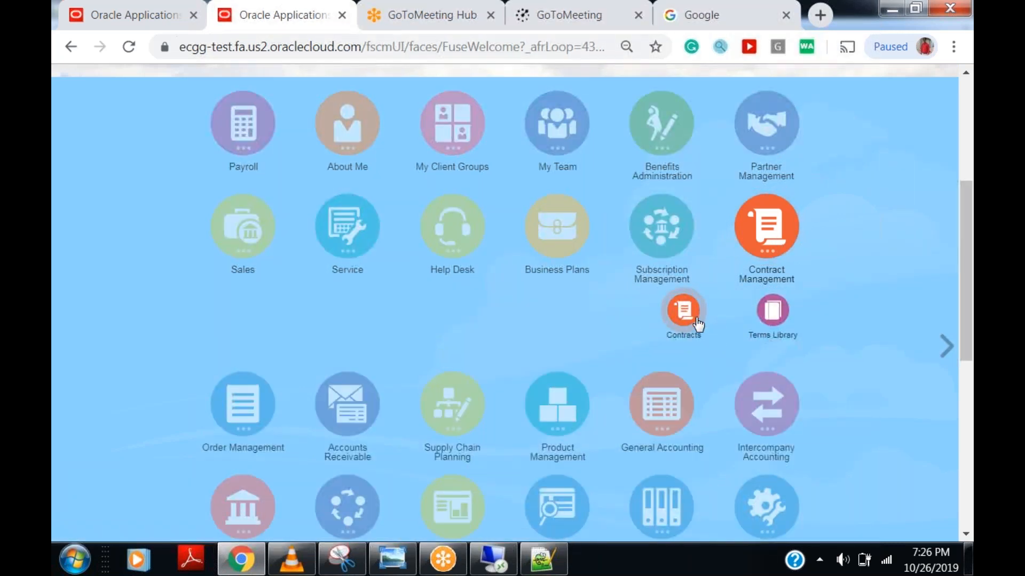
pyautogui.click(808, 366)
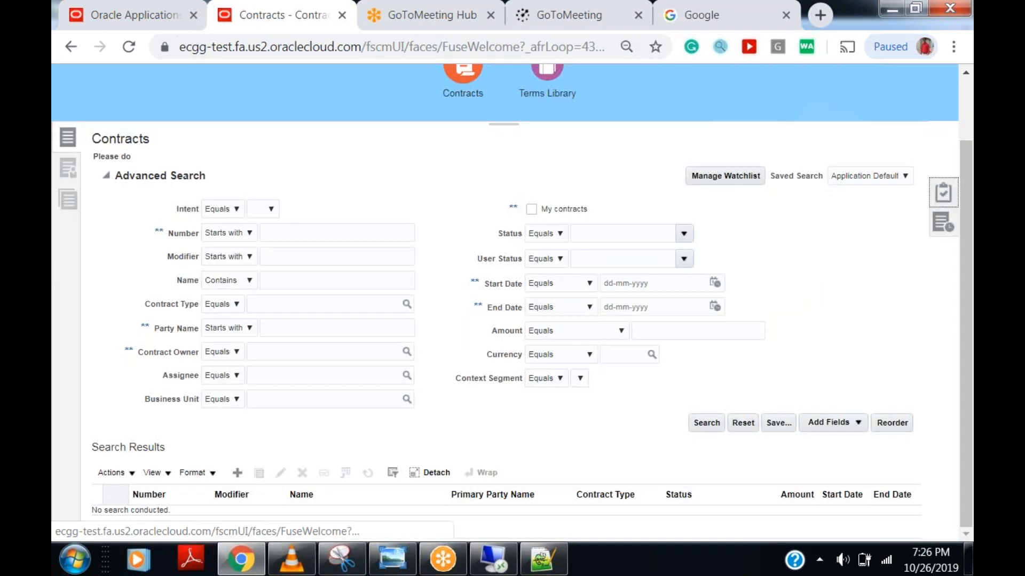
# - Bring up the Create Contract form from the contract tasks to examine its fields, and close it without saving
pyautogui.click(945, 195)
pyautogui.click(852, 152)
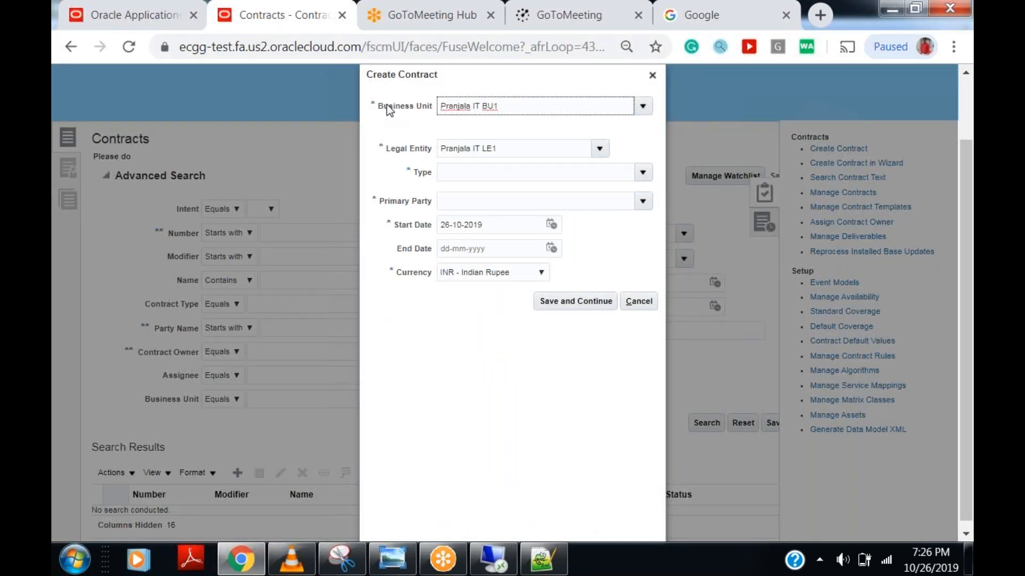
pyautogui.click(652, 75)
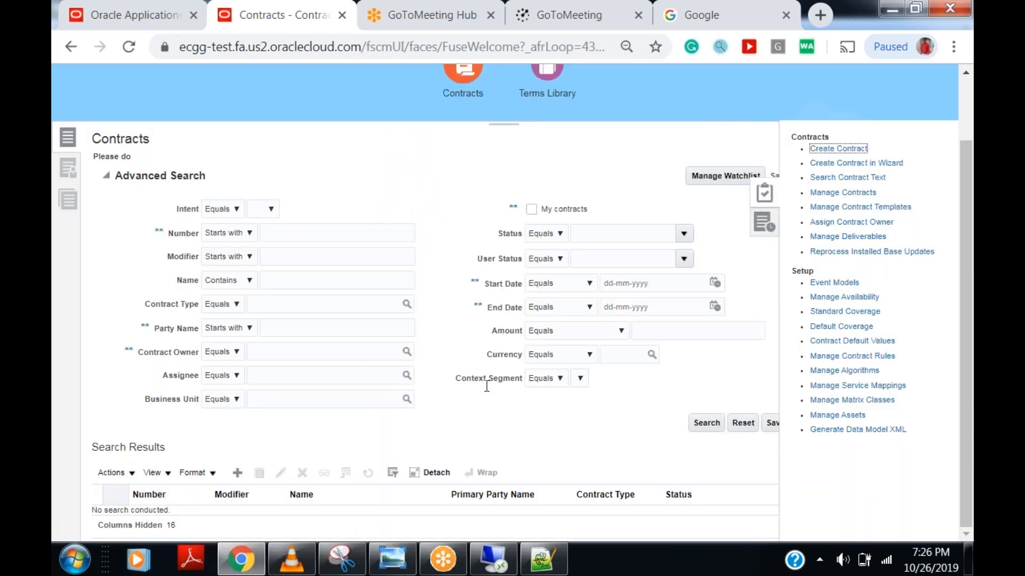
# - Search the contracts for party names starting with "A%"
pyautogui.click(280, 328)
pyautogui.write('A%')
pyautogui.click(306, 366)
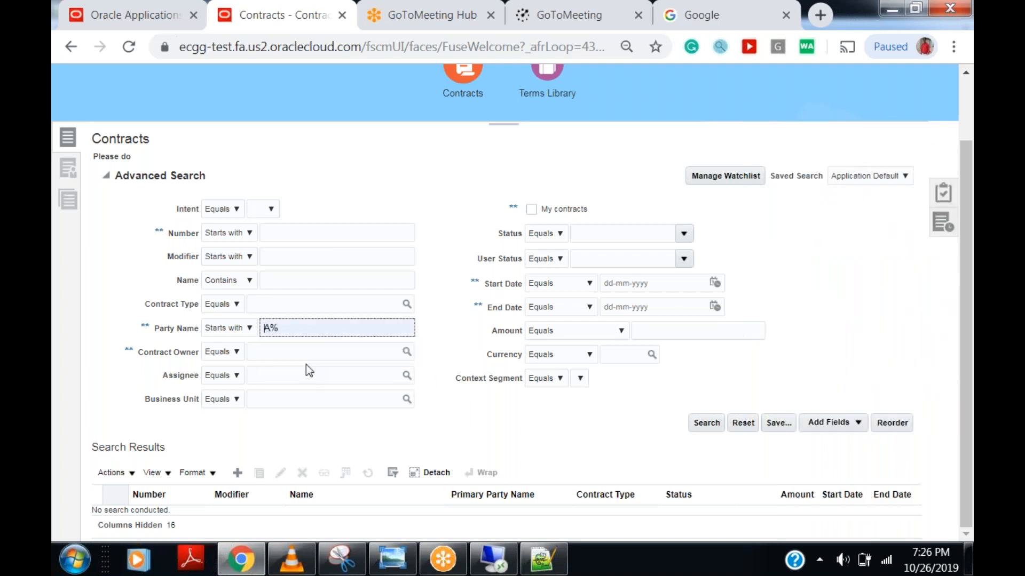
pyautogui.click(704, 424)
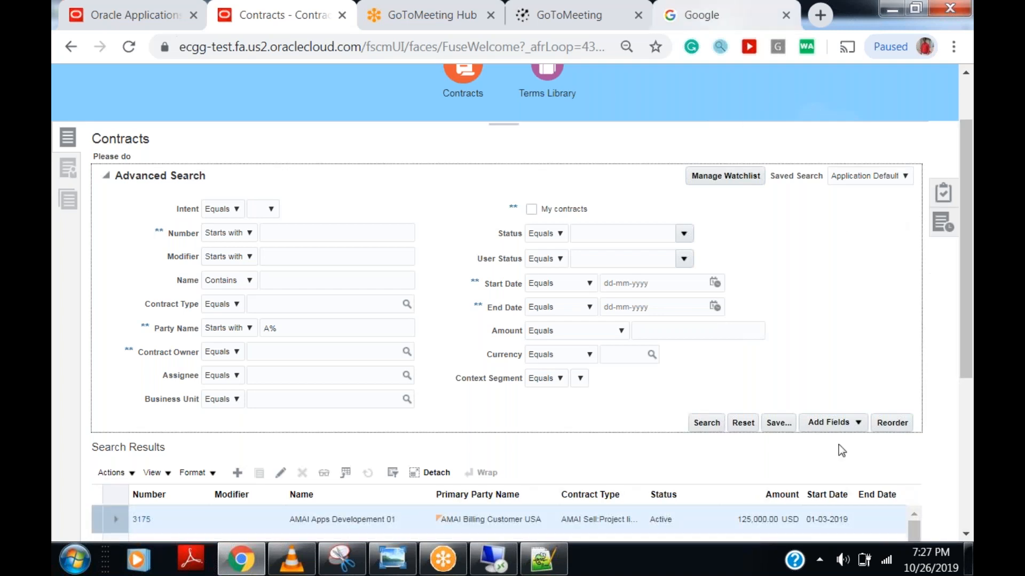
pyautogui.click(709, 423)
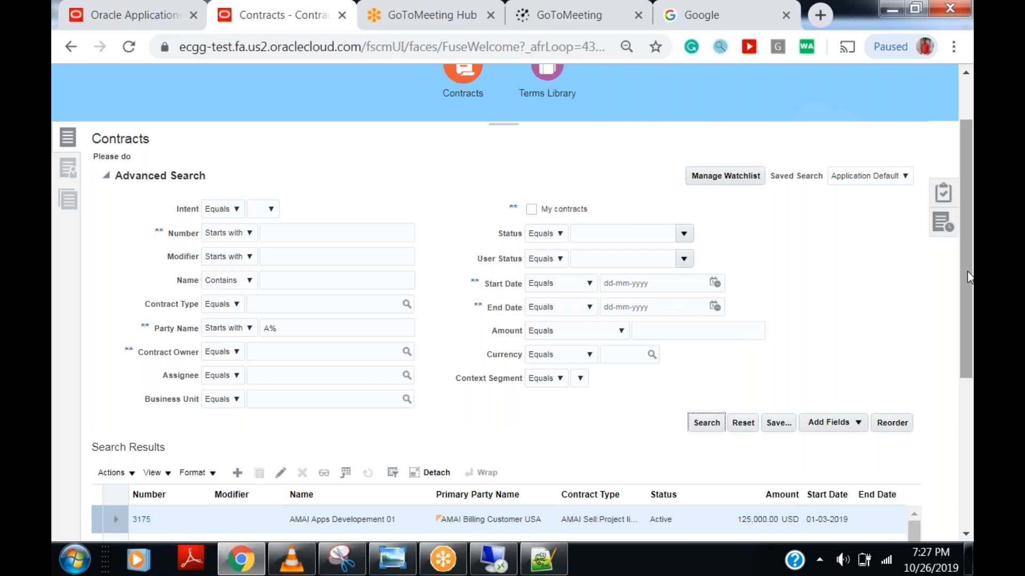
# - Browse the contract search results, open contract 151 and highlight its Description and Version Description labels
pyautogui.scroll(-5, 959, 431)
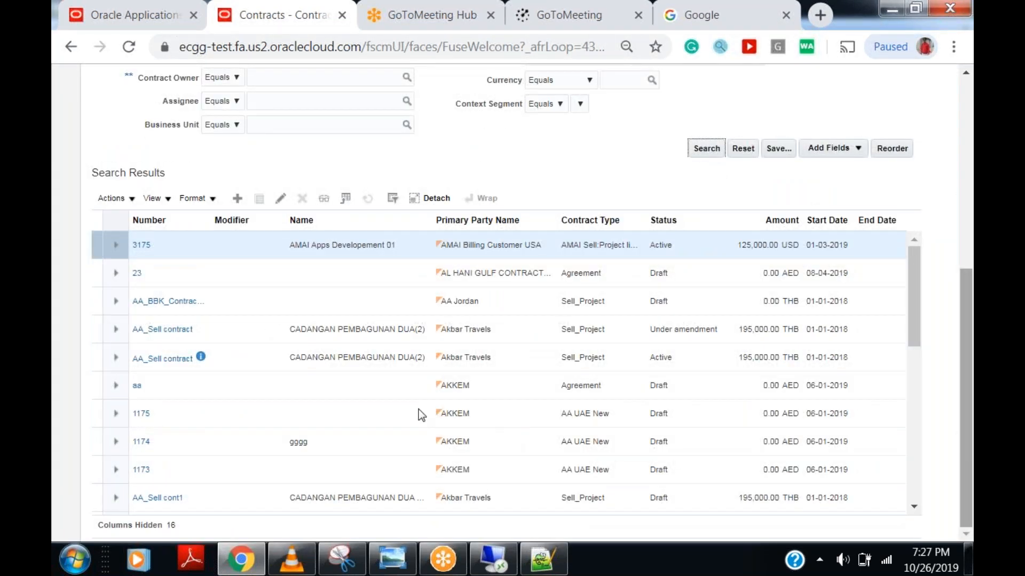
pyautogui.scroll(-3, 421, 415)
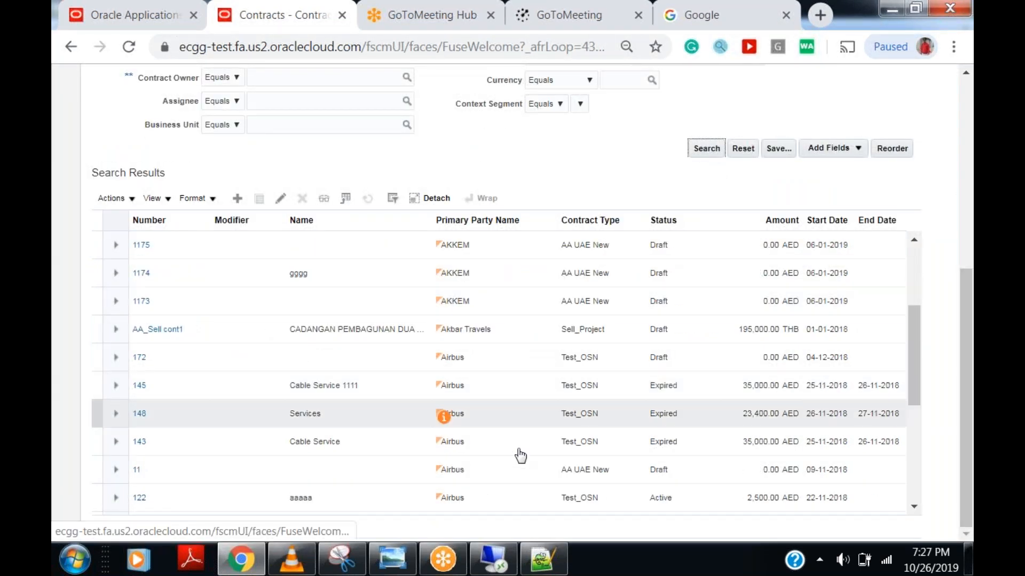
pyautogui.scroll(-3, 546, 454)
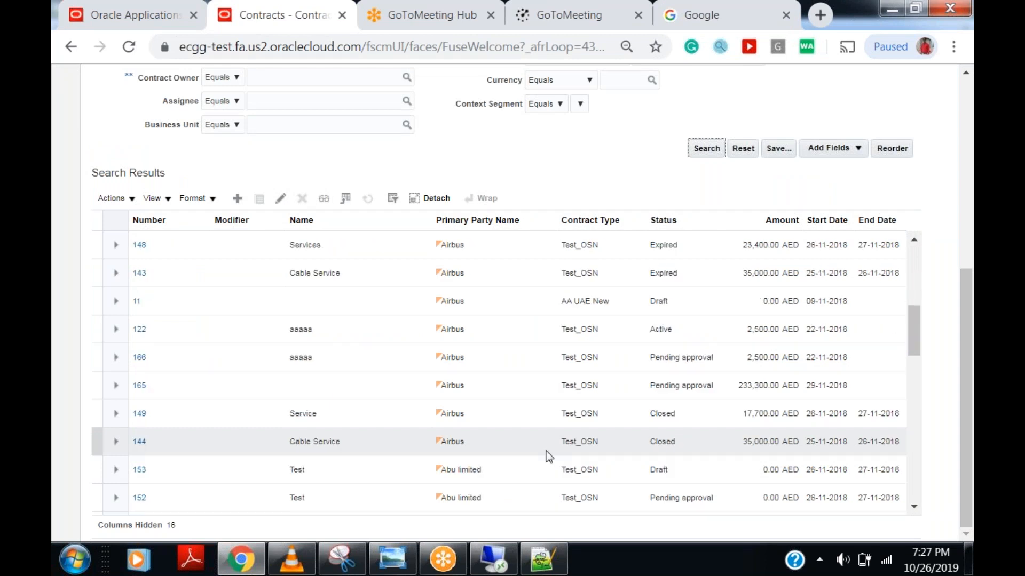
pyautogui.scroll(-2, 546, 454)
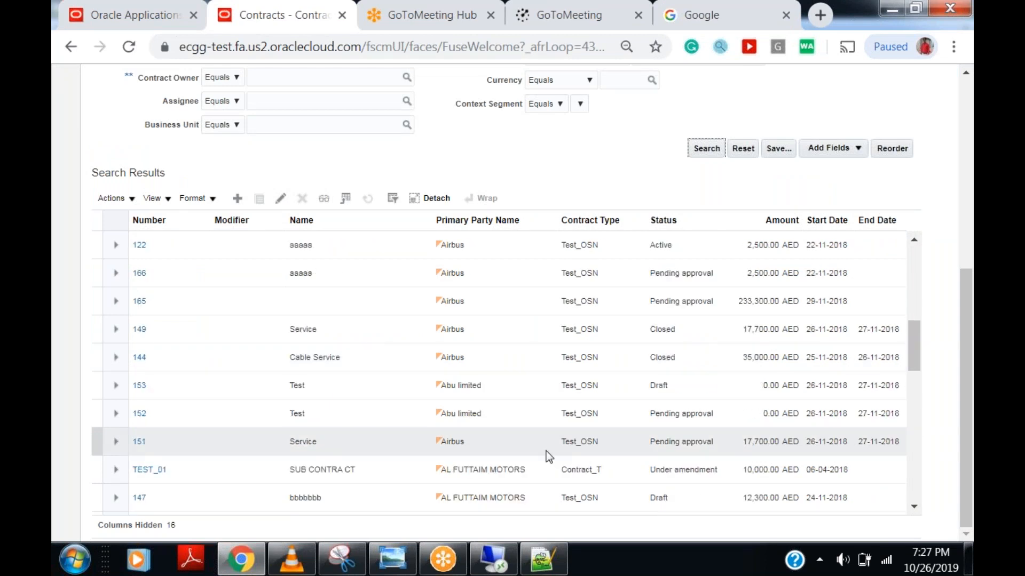
pyautogui.scroll(-2, 546, 450)
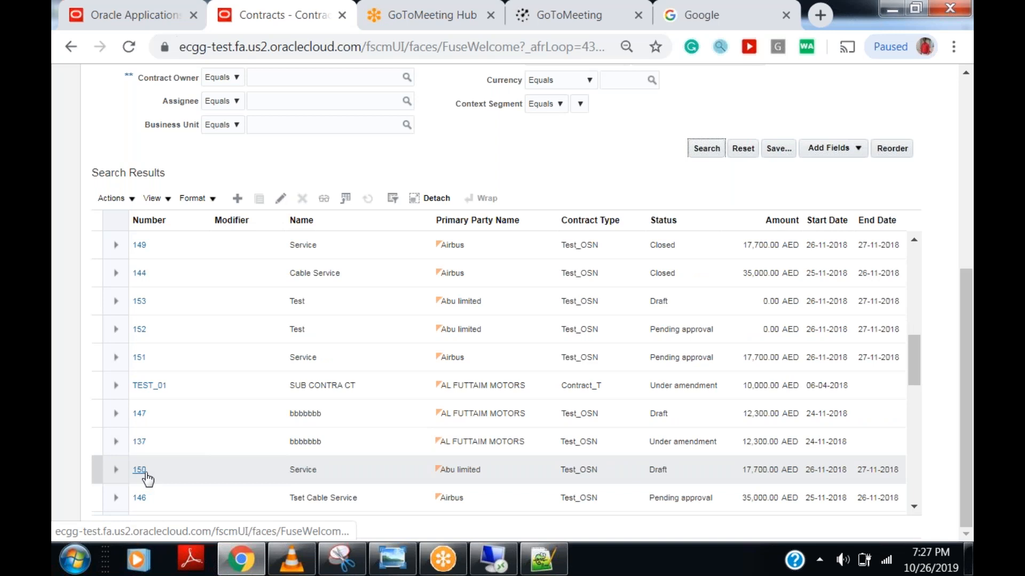
pyautogui.click(157, 356)
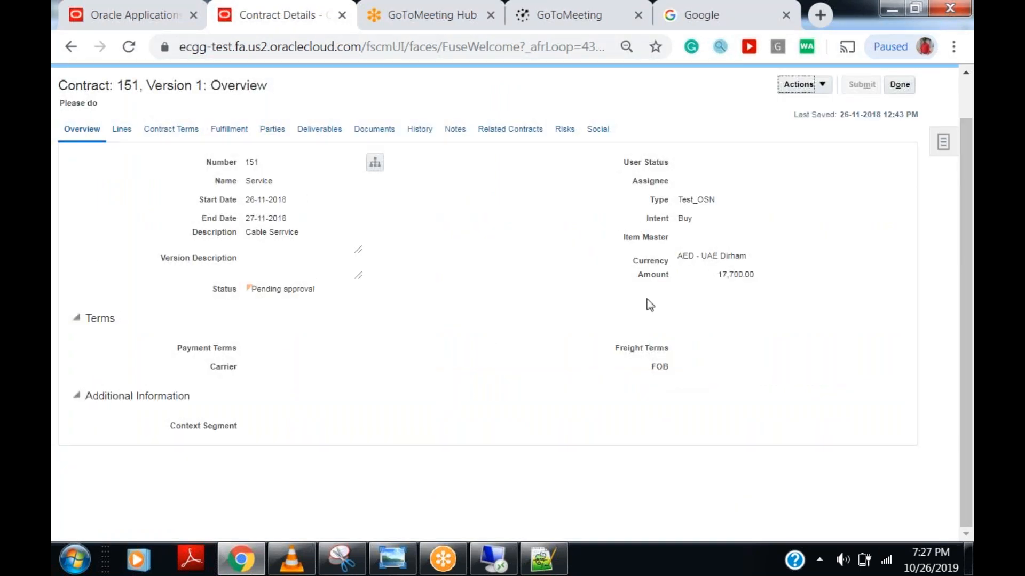
pyautogui.moveTo(192, 233); pyautogui.dragTo(260, 231)
pyautogui.doubleClick(176, 261)
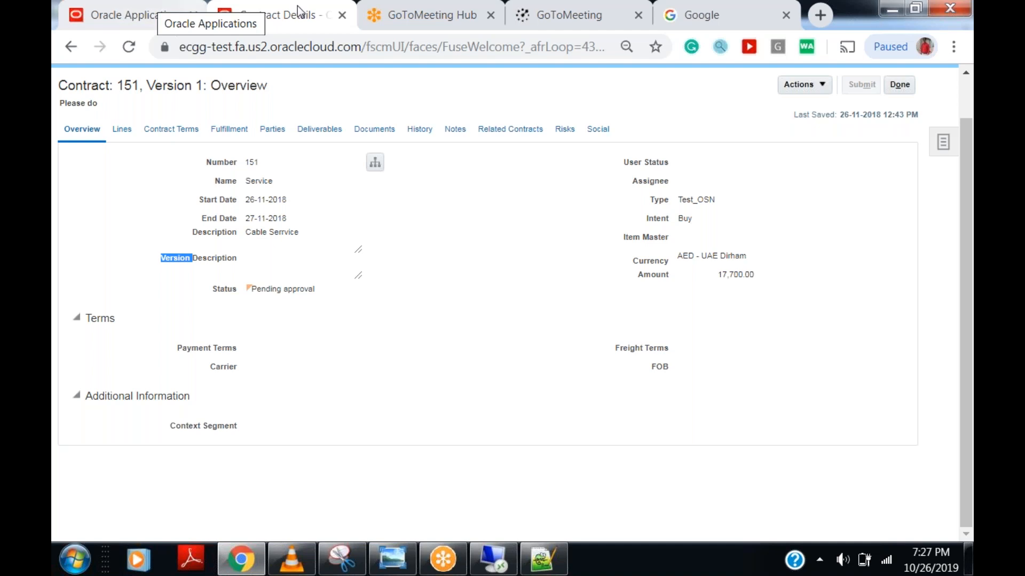
# - Duplicate the Contract Details page in a second browser tab and highlight the Description label in the original
pyautogui.rightClick(269, 11)
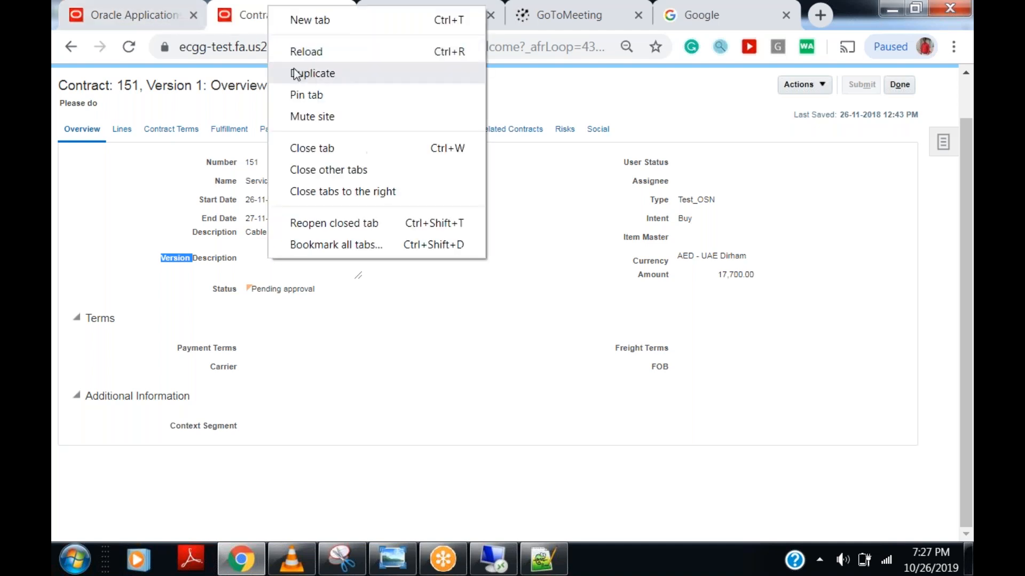
pyautogui.click(295, 74)
pyautogui.click(239, 1)
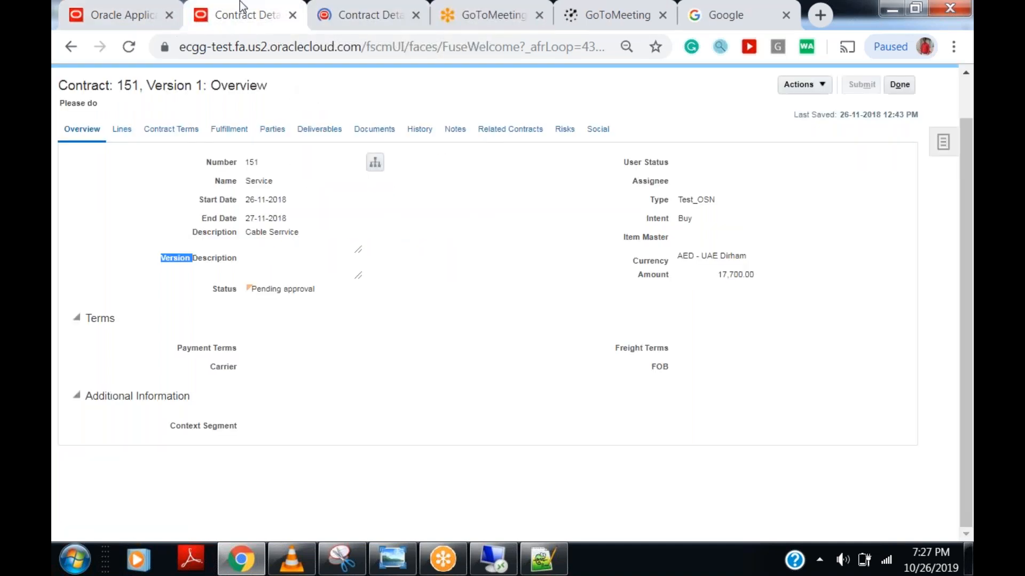
pyautogui.click(344, 1)
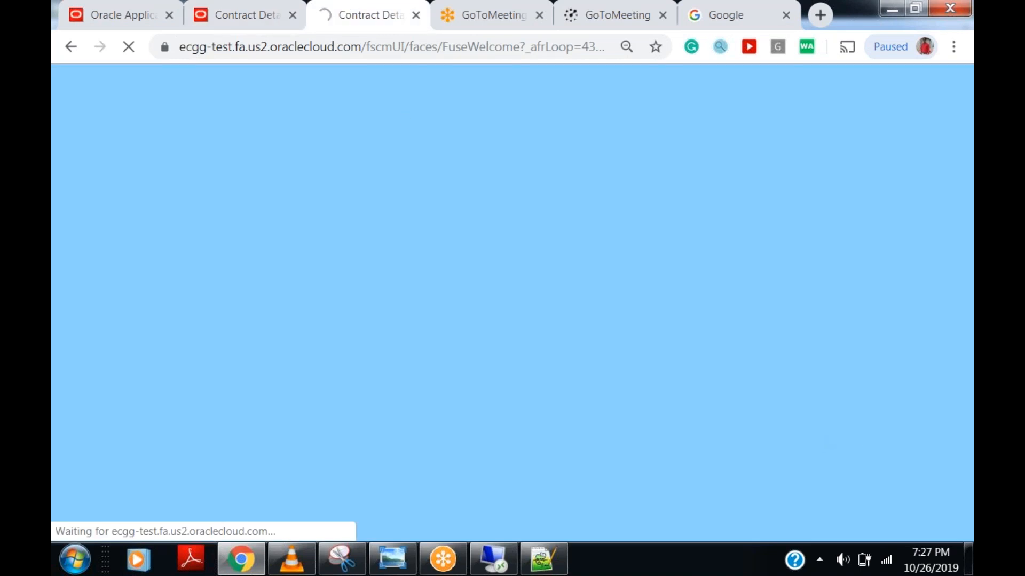
pyautogui.click(242, 10)
pyautogui.doubleClick(214, 232)
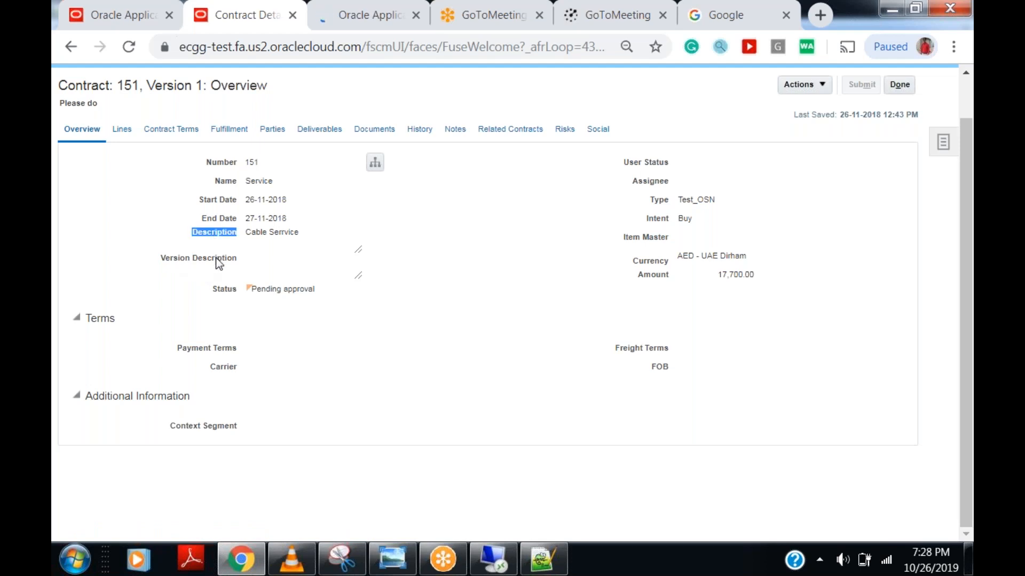
# - On the duplicated page, search for "comp" and open Application Composer from the Configuration group
pyautogui.click(344, 11)
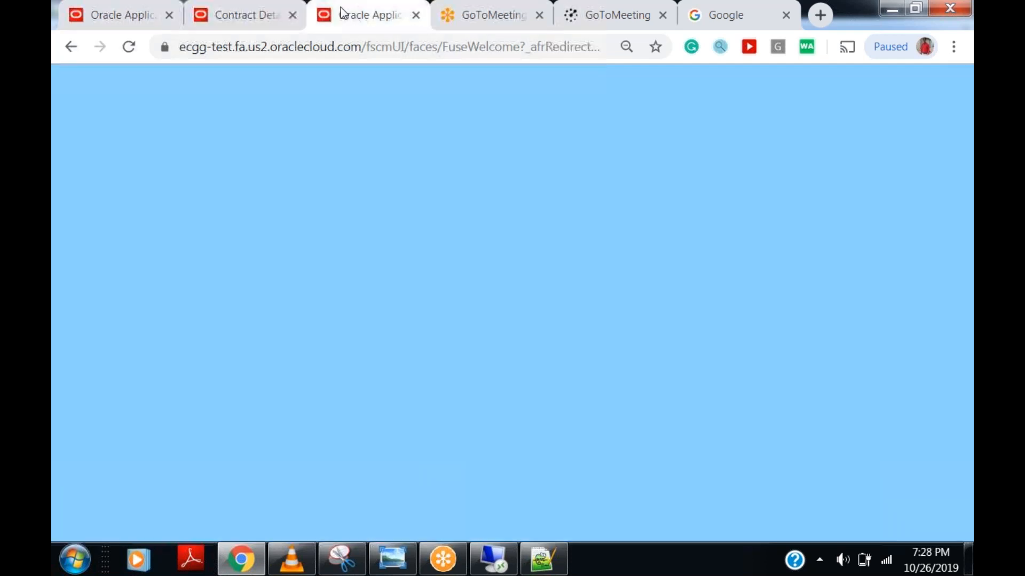
pyautogui.hotkey('ctrl', 'f')
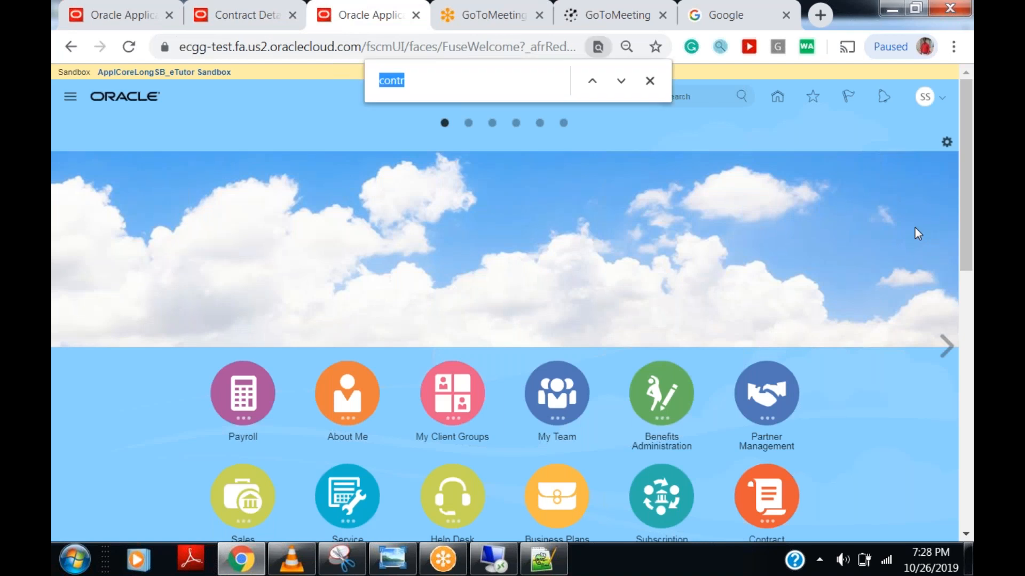
pyautogui.write('comp')
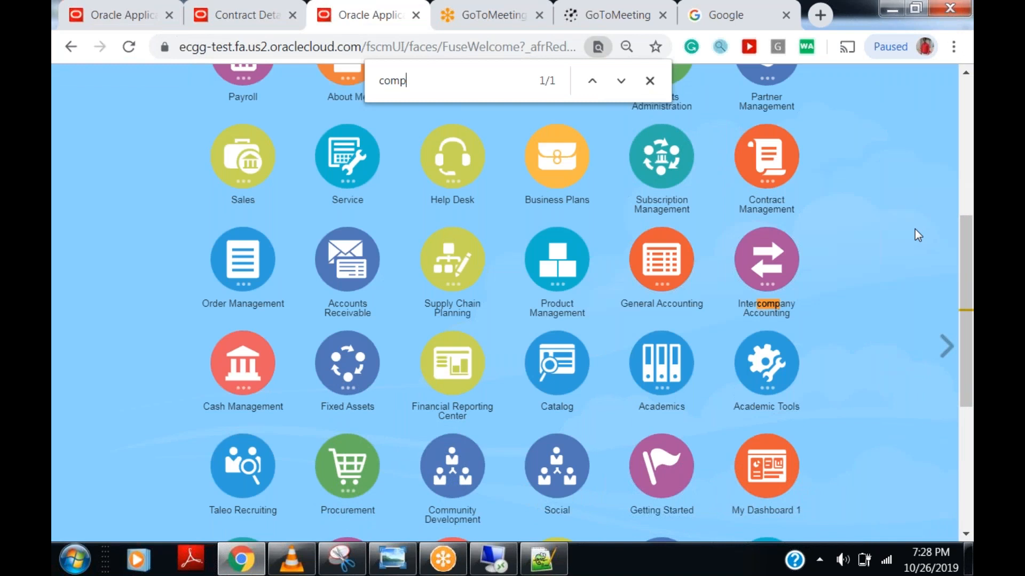
pyautogui.scroll(-3, 892, 285)
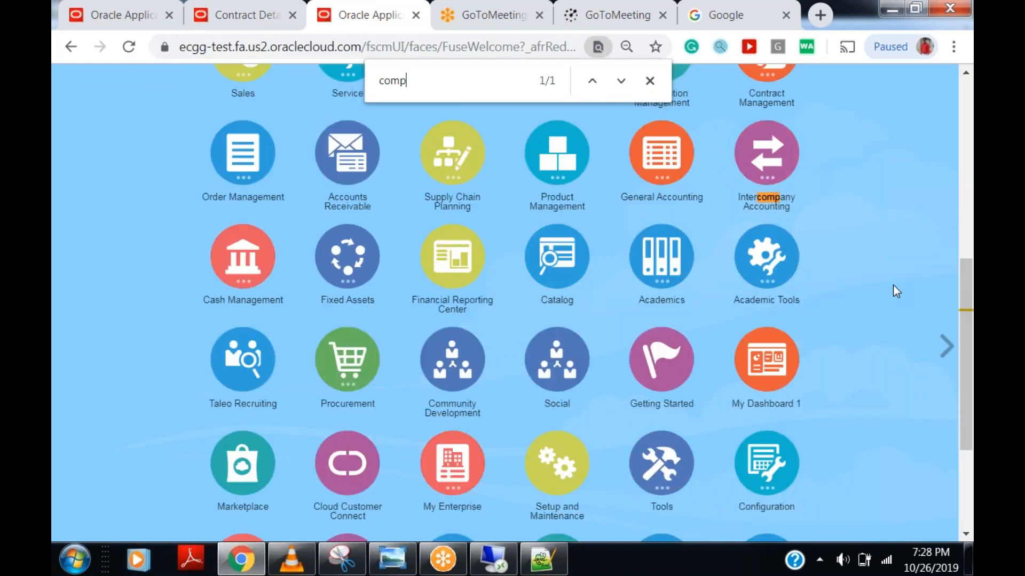
pyautogui.scroll(-3, 892, 285)
pyautogui.click(767, 272)
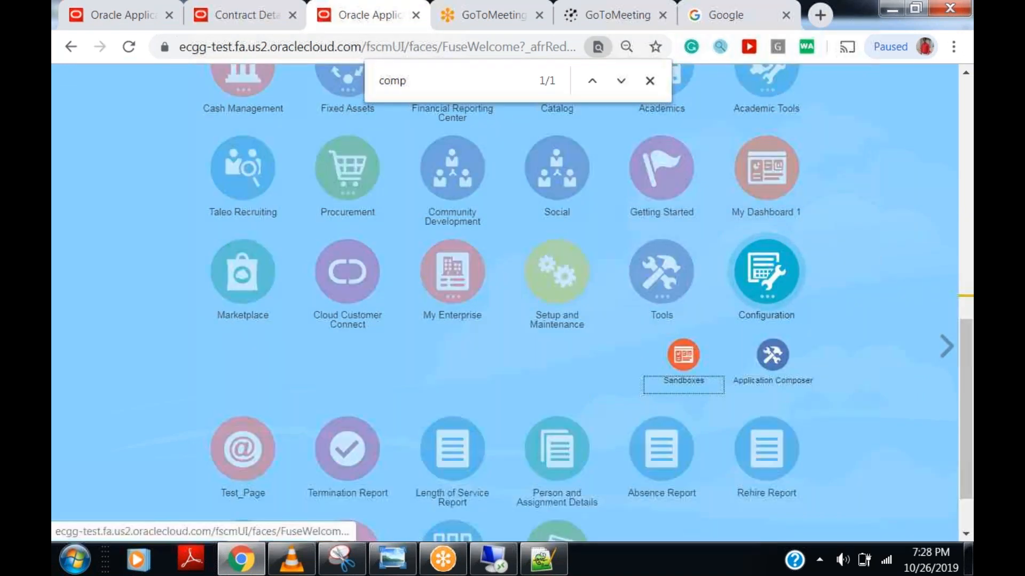
pyautogui.click(780, 360)
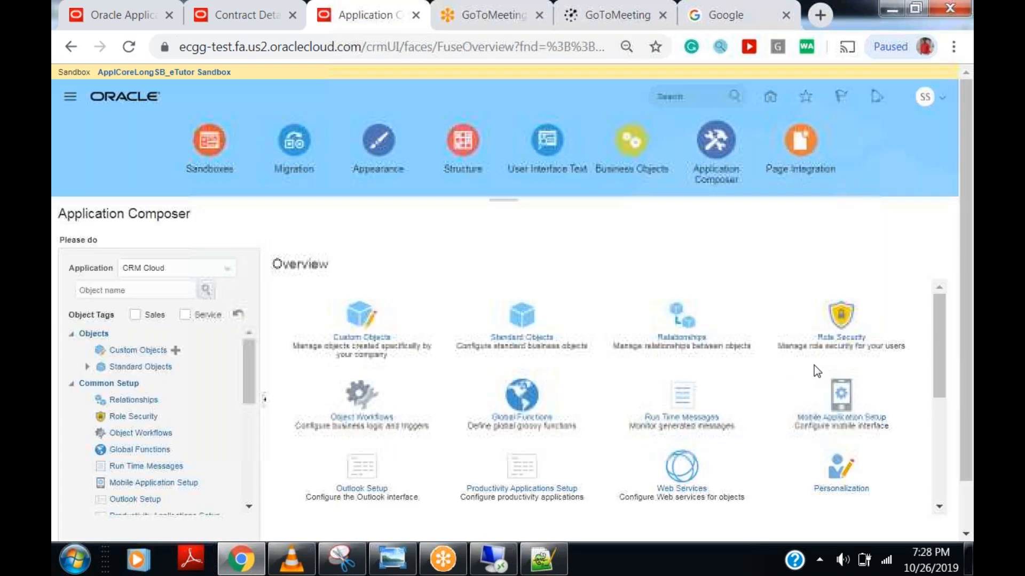
# - Set the Application Composer's application to ERP and SCM Cloud and expand its Standard Objects
pyautogui.click(222, 266)
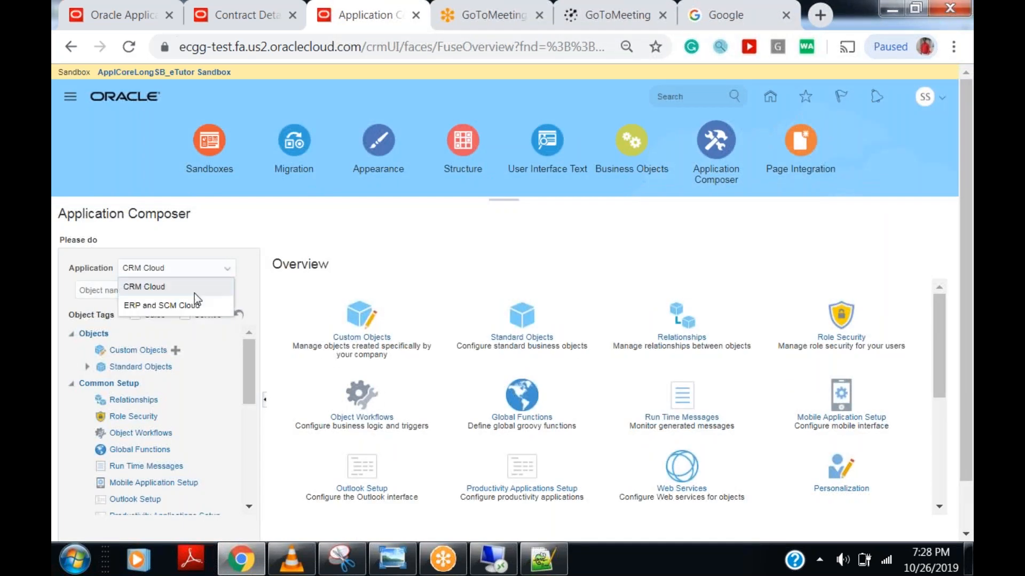
pyautogui.click(178, 307)
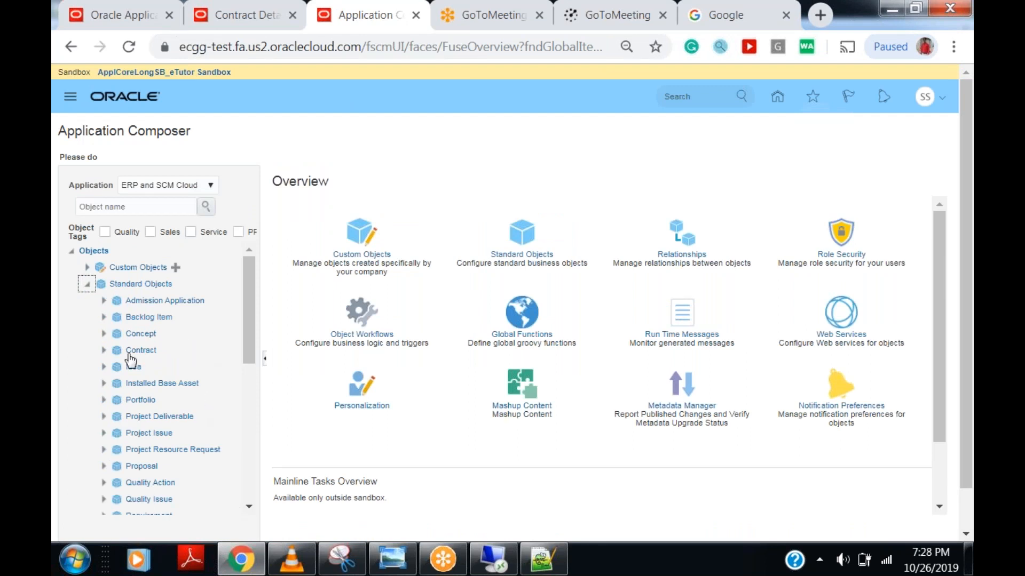
# - Open the Contract object's standard fields and search their display labels for "desc"
pyautogui.click(103, 351)
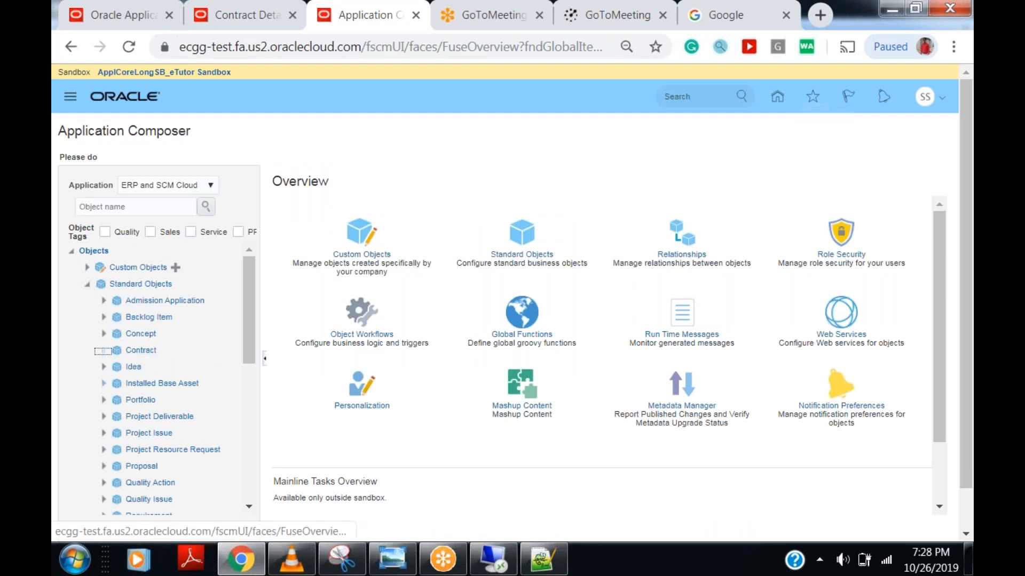
pyautogui.click(153, 367)
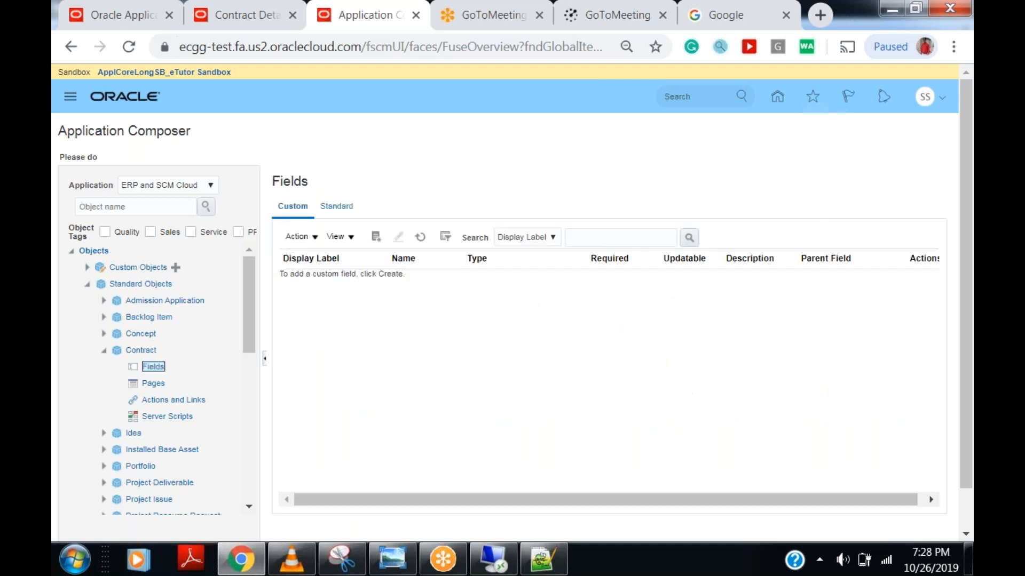
pyautogui.click(639, 225)
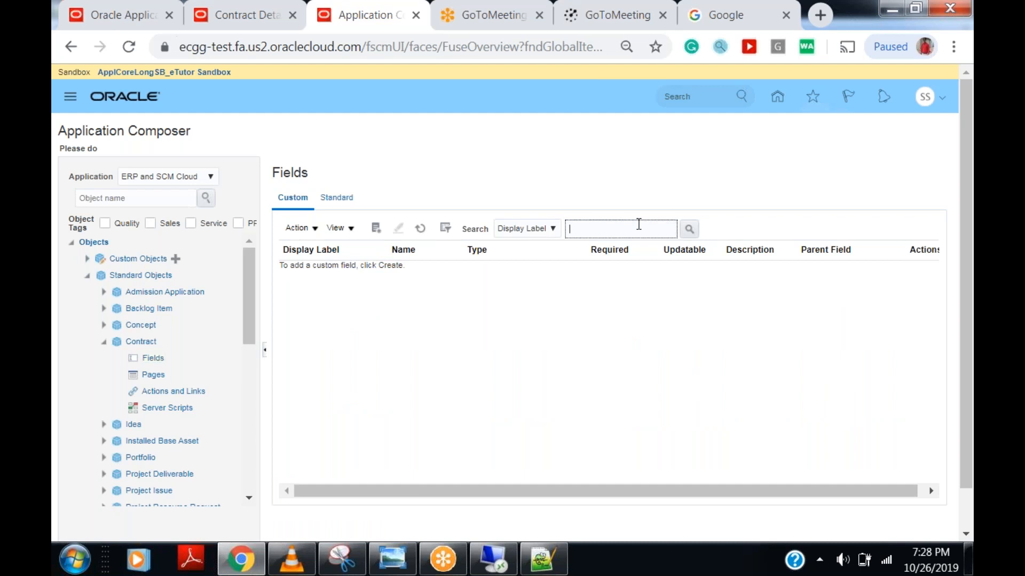
pyautogui.click(342, 202)
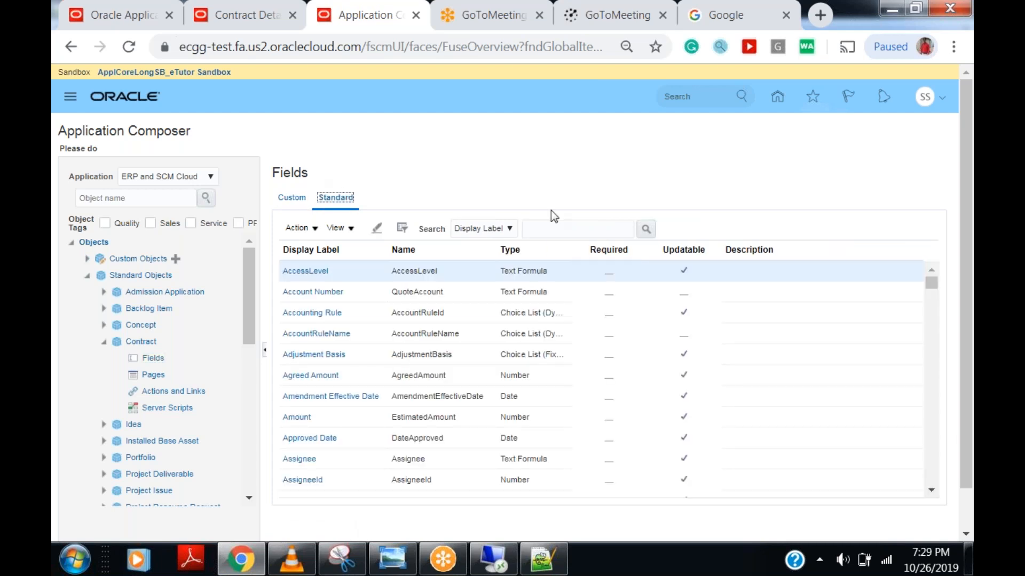
pyautogui.click(550, 227)
pyautogui.write('desc')
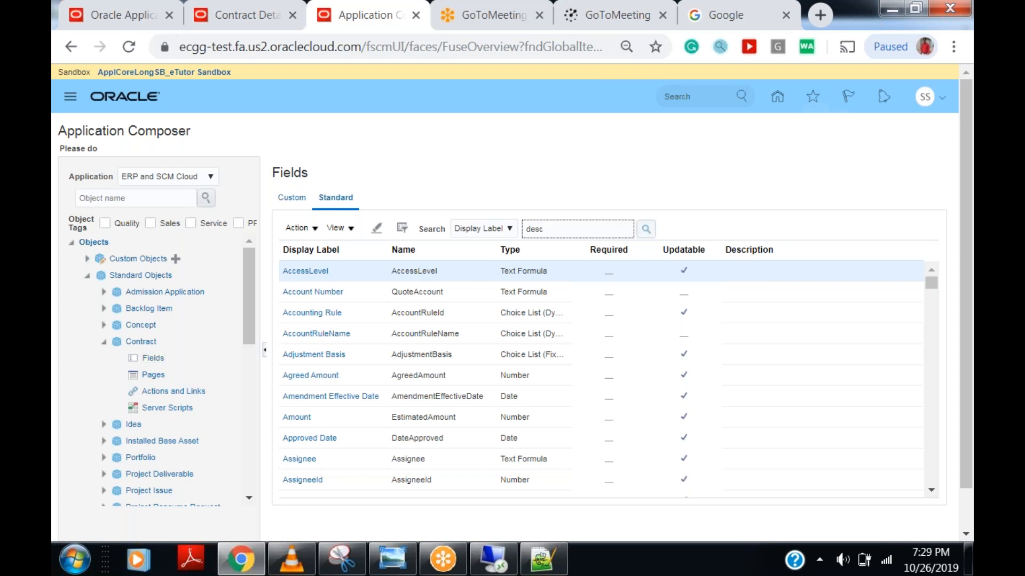
pyautogui.click(646, 229)
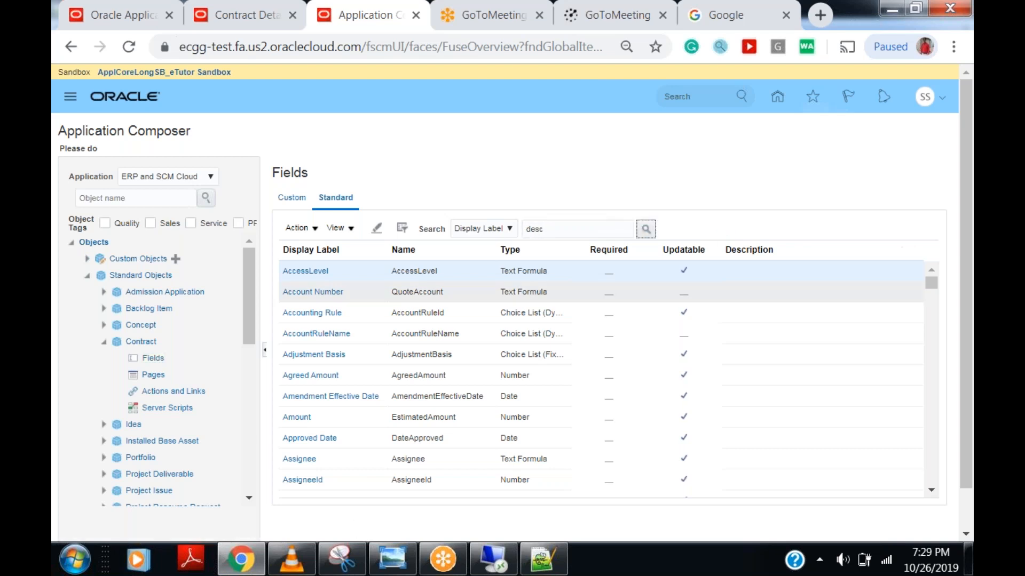
# - Make the Contract object's Description field required and save the change
pyautogui.click(315, 274)
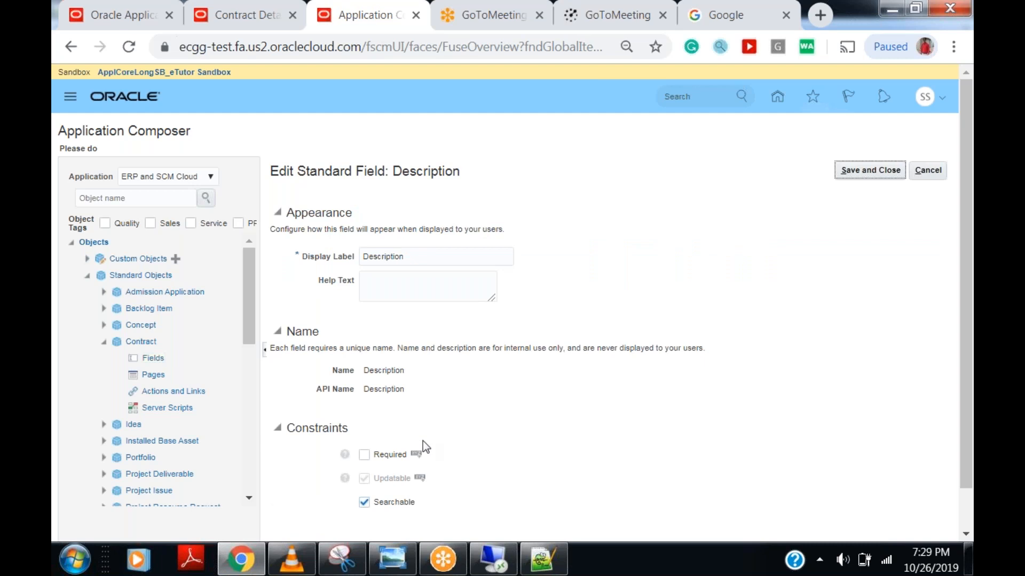
pyautogui.click(364, 454)
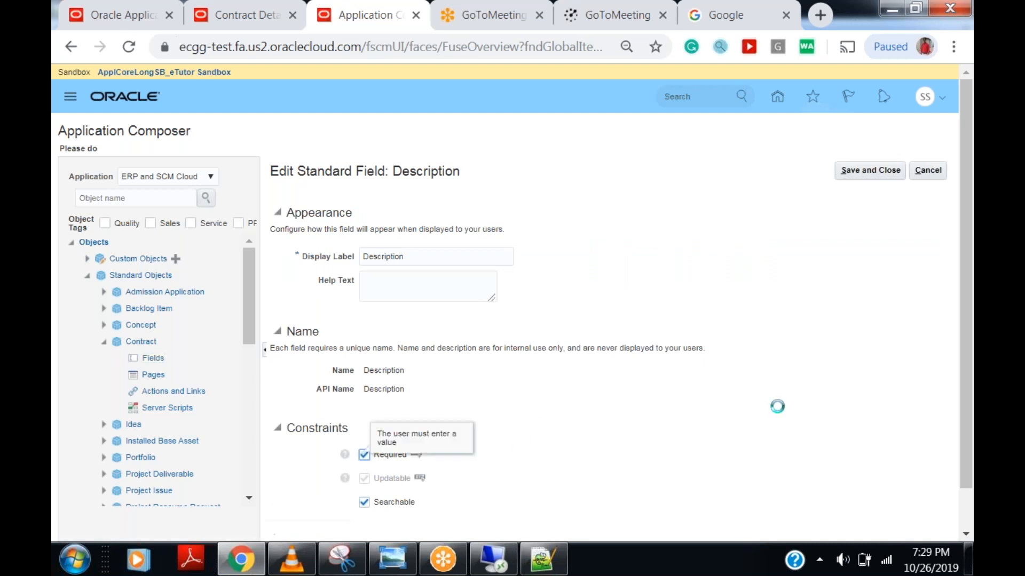
pyautogui.click(870, 170)
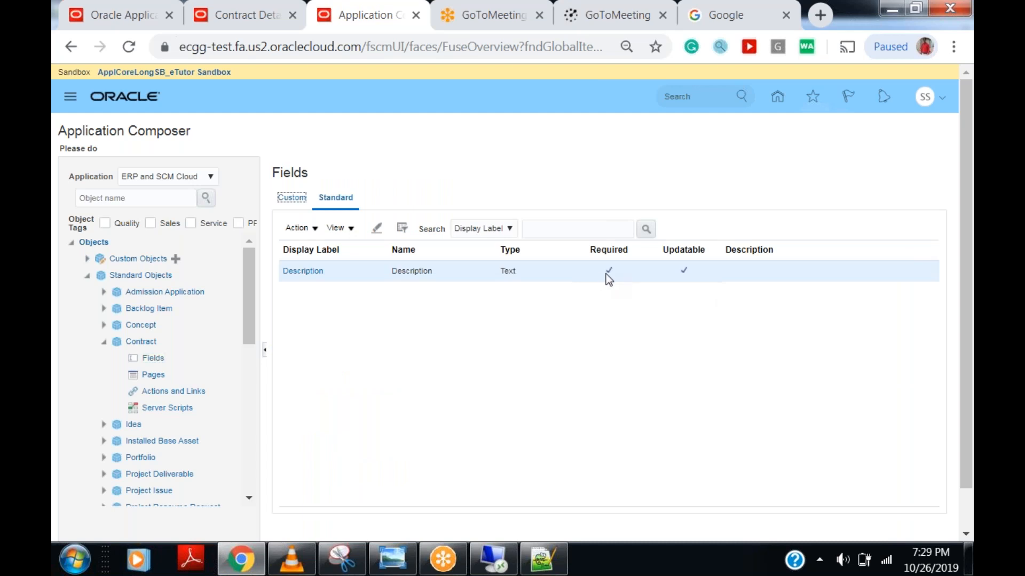
# - Close contract 151 on the contract page and start creating a new contract from the Contracts work area
pyautogui.click(248, 4)
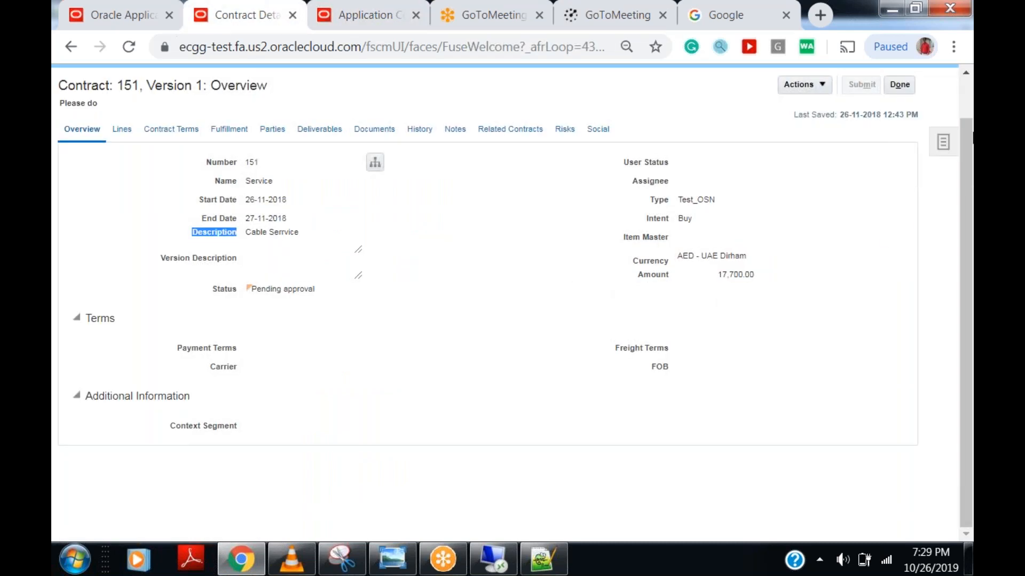
pyautogui.click(900, 85)
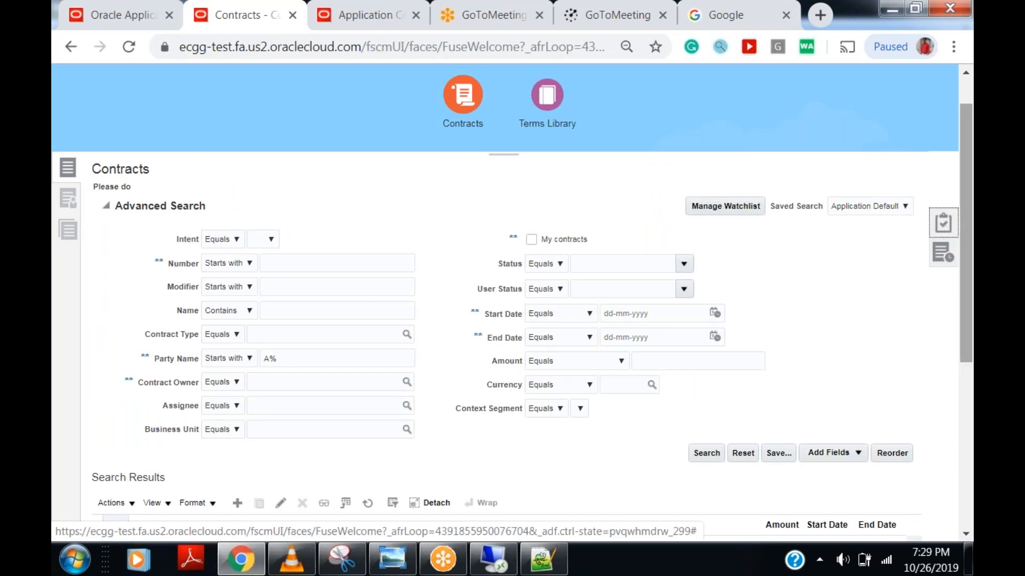
pyautogui.click(395, 569)
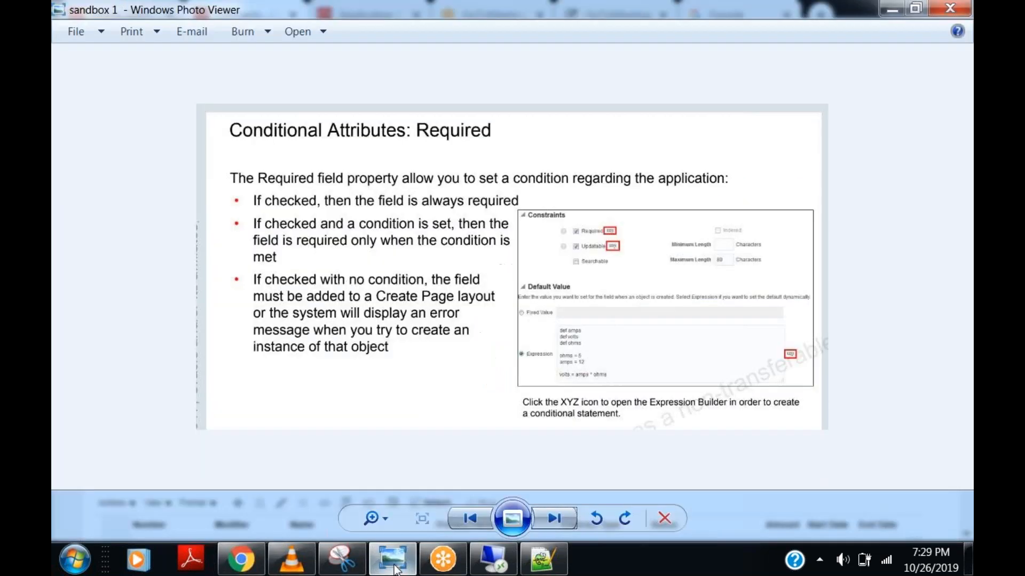
pyautogui.click(395, 569)
pyautogui.click(338, 564)
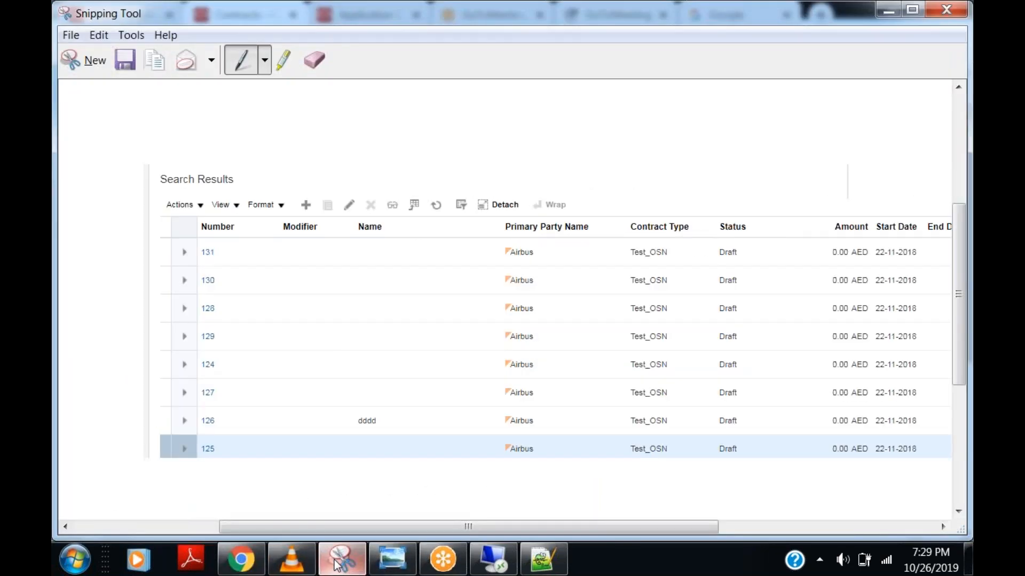
pyautogui.click(338, 564)
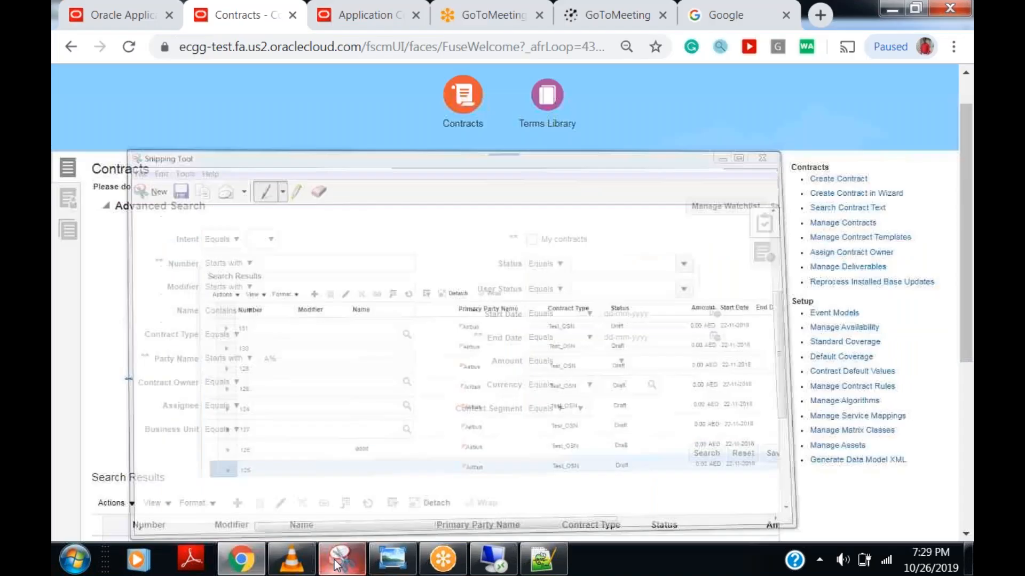
pyautogui.click(838, 179)
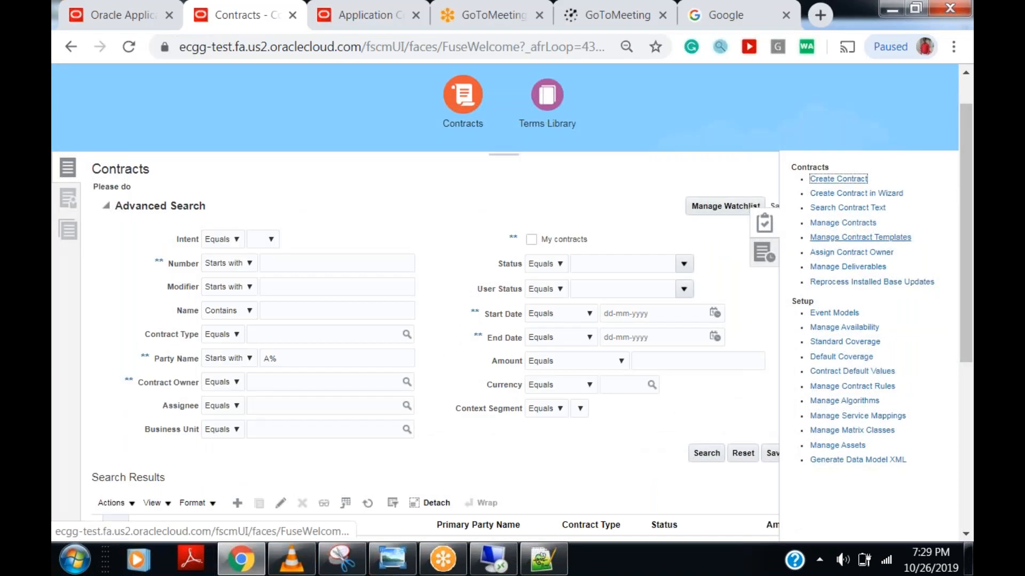
pyautogui.click(351, 561)
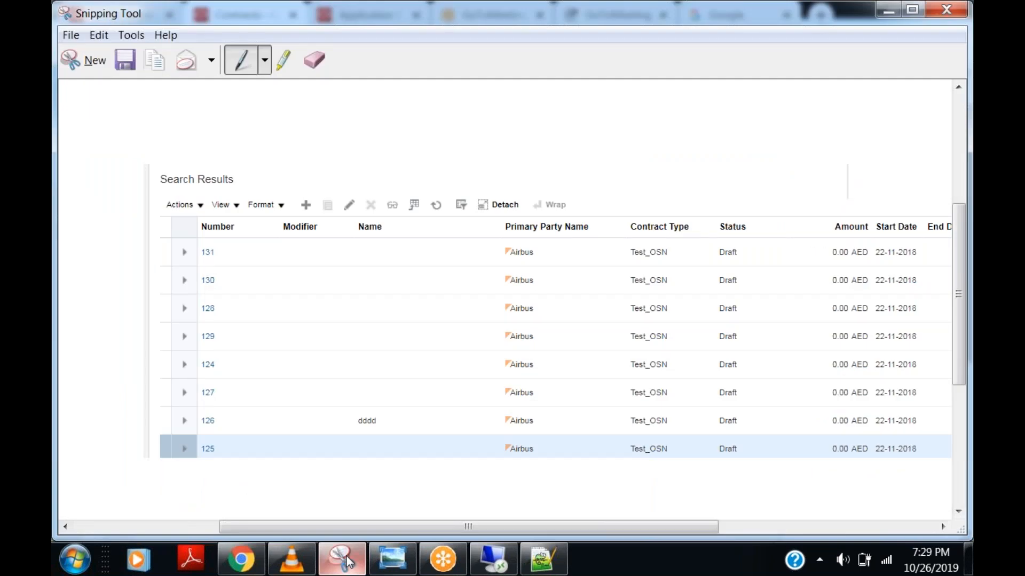
pyautogui.click(345, 561)
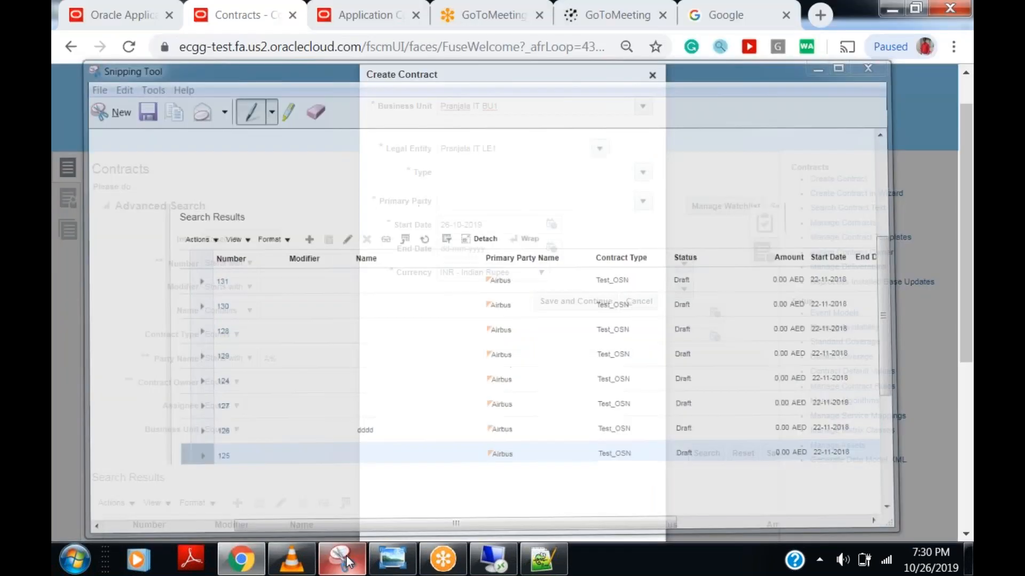
# - Try to save a new contract with type Test_OSN and primary party Airbus, and highlight "is required" in the error message
pyautogui.click(536, 171)
pyautogui.click(643, 171)
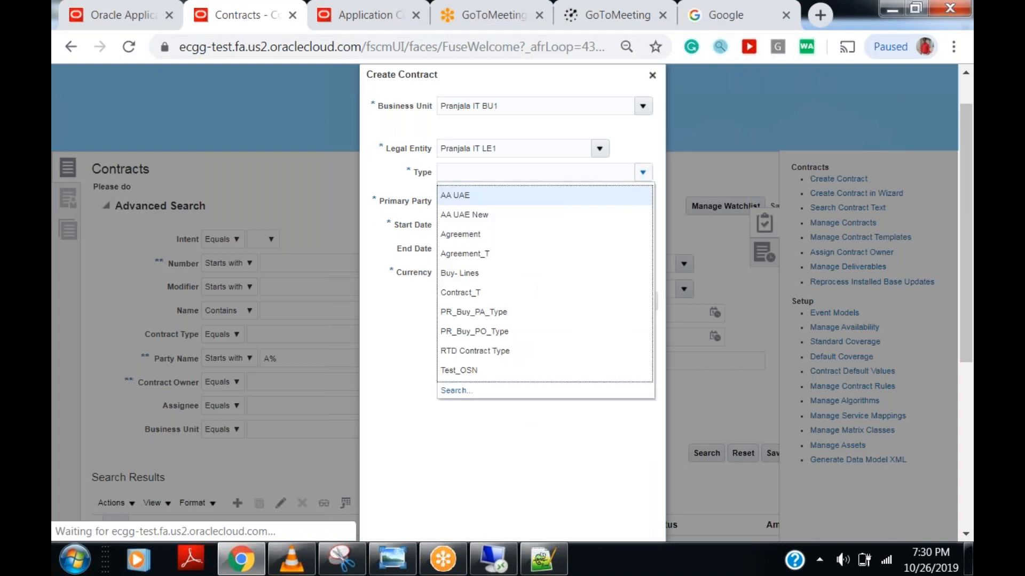
pyautogui.click(480, 374)
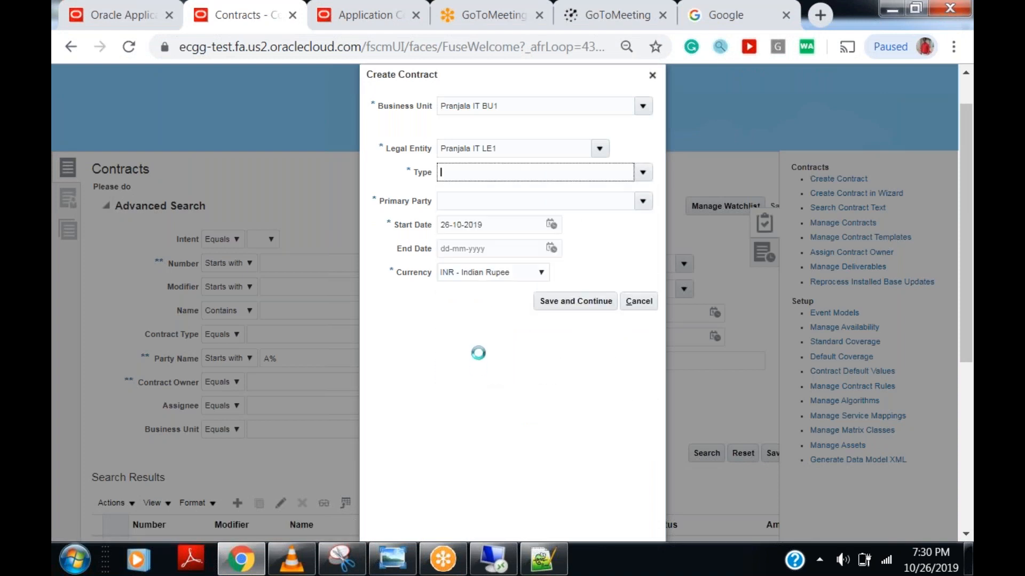
pyautogui.click(644, 202)
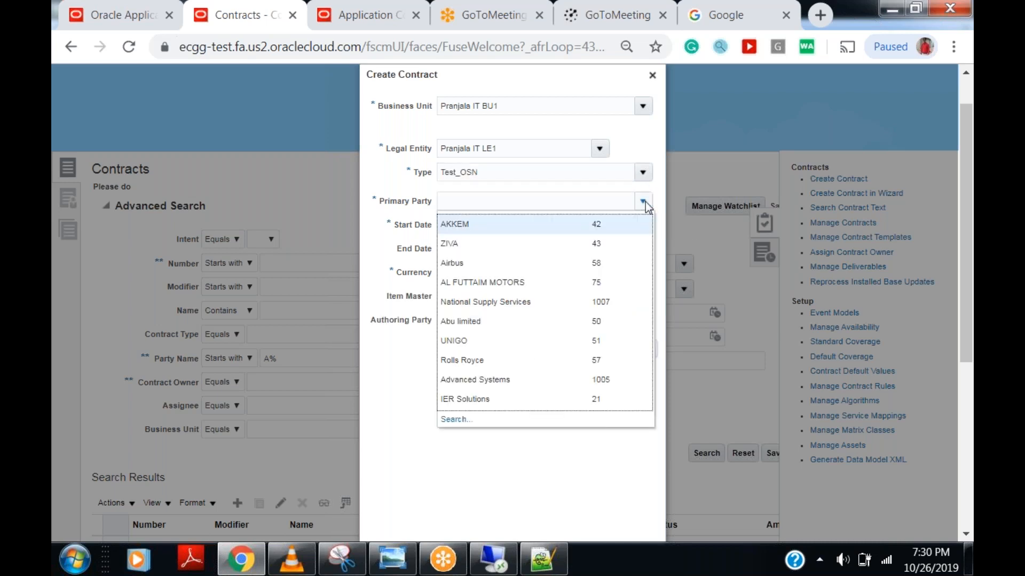
pyautogui.click(493, 264)
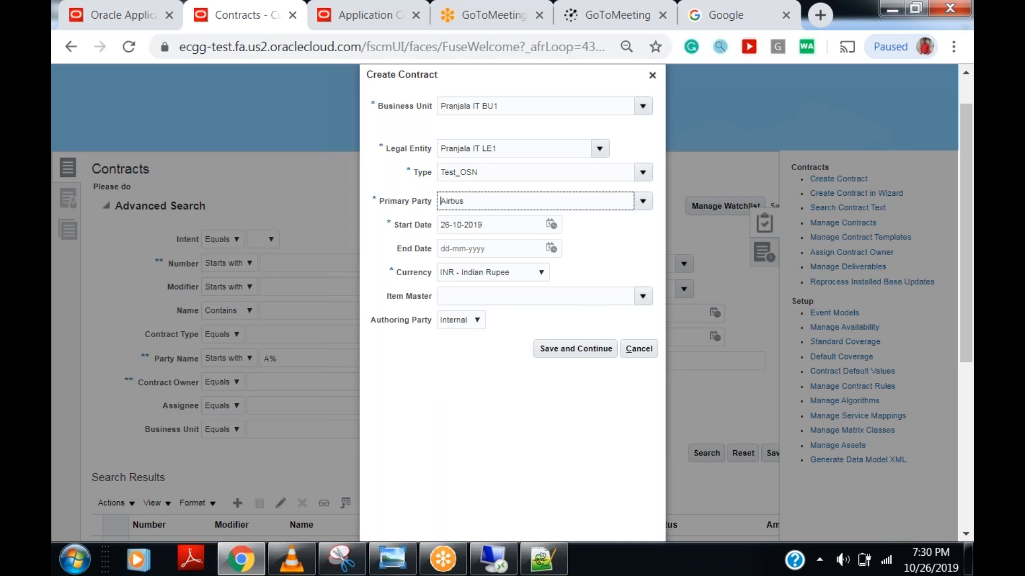
pyautogui.click(489, 297)
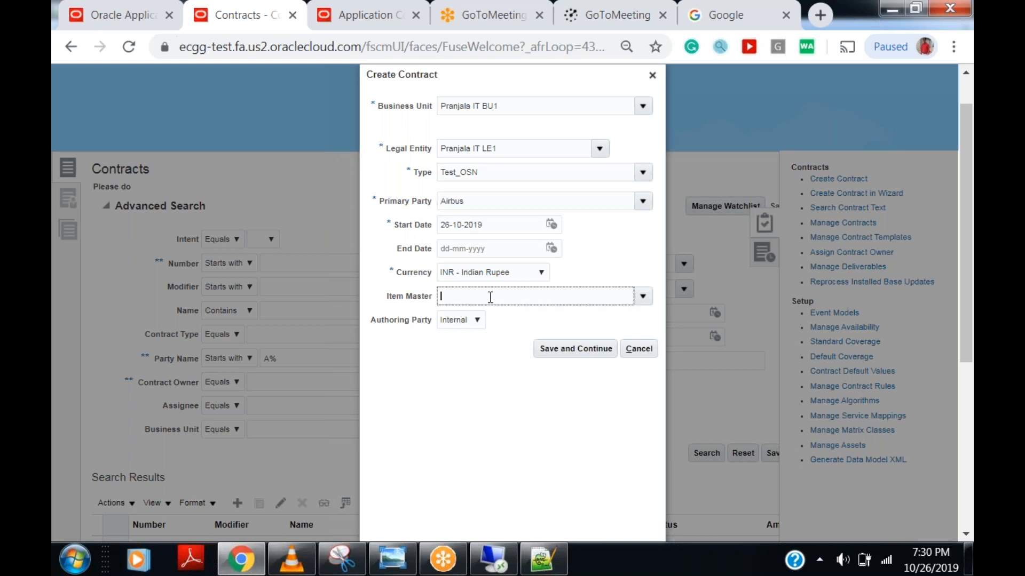
pyautogui.click(568, 353)
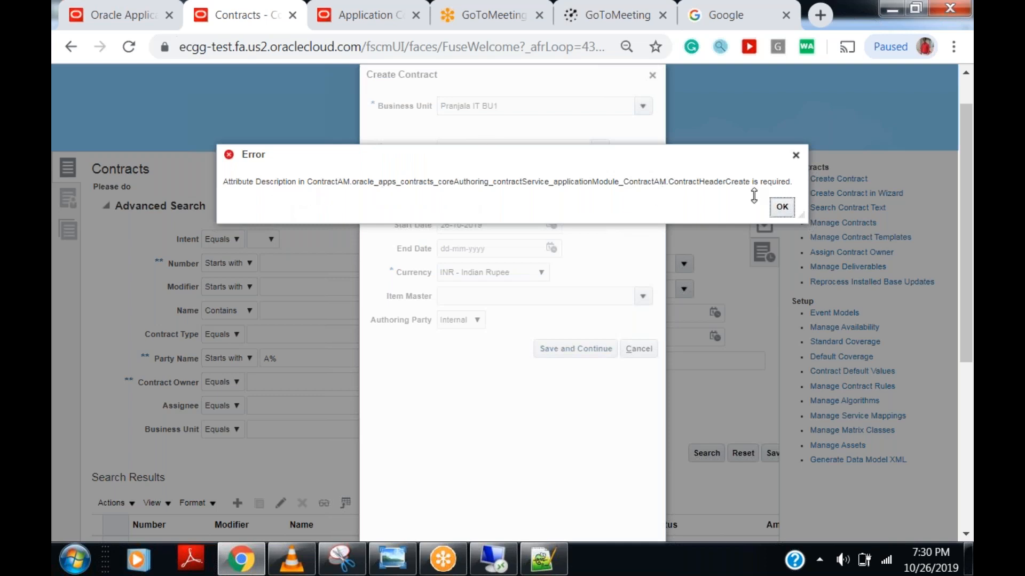
pyautogui.moveTo(753, 182); pyautogui.dragTo(795, 184)
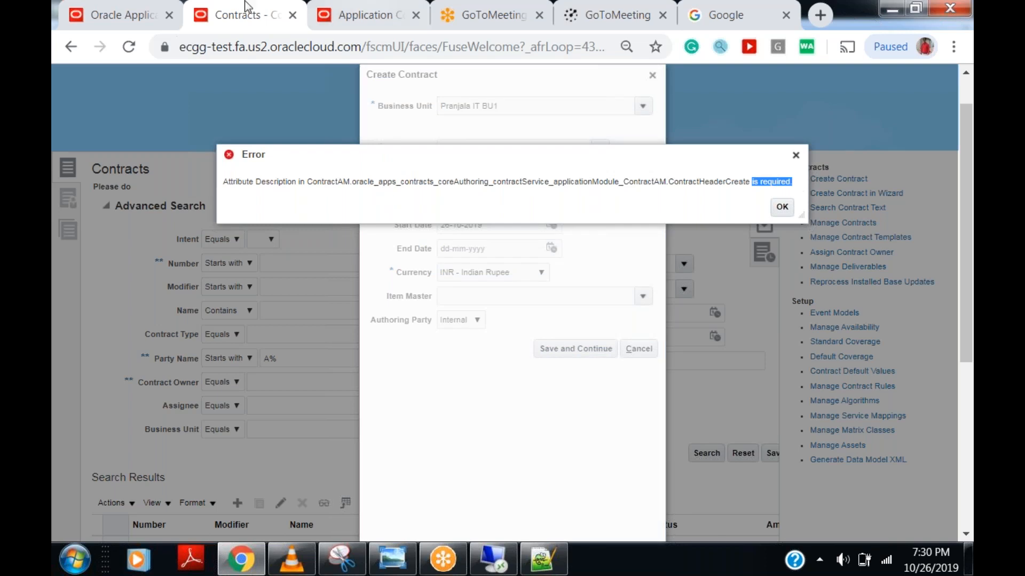
# - Reopen the Description field in Application Composer, make it no longer required and save the change
pyautogui.click(128, 7)
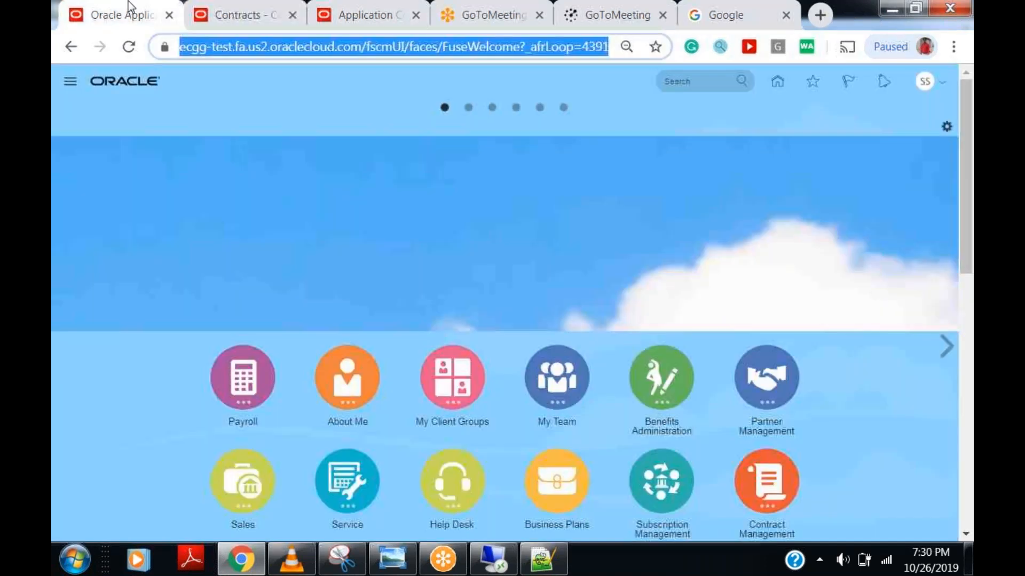
pyautogui.click(350, 13)
pyautogui.click(301, 272)
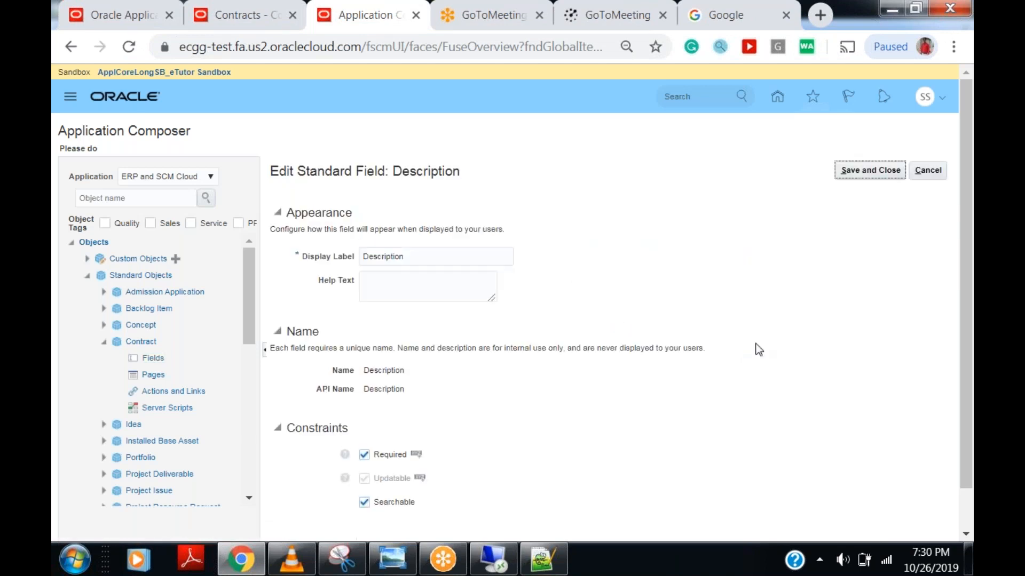
pyautogui.scroll(-1, 747, 361)
pyautogui.click(364, 409)
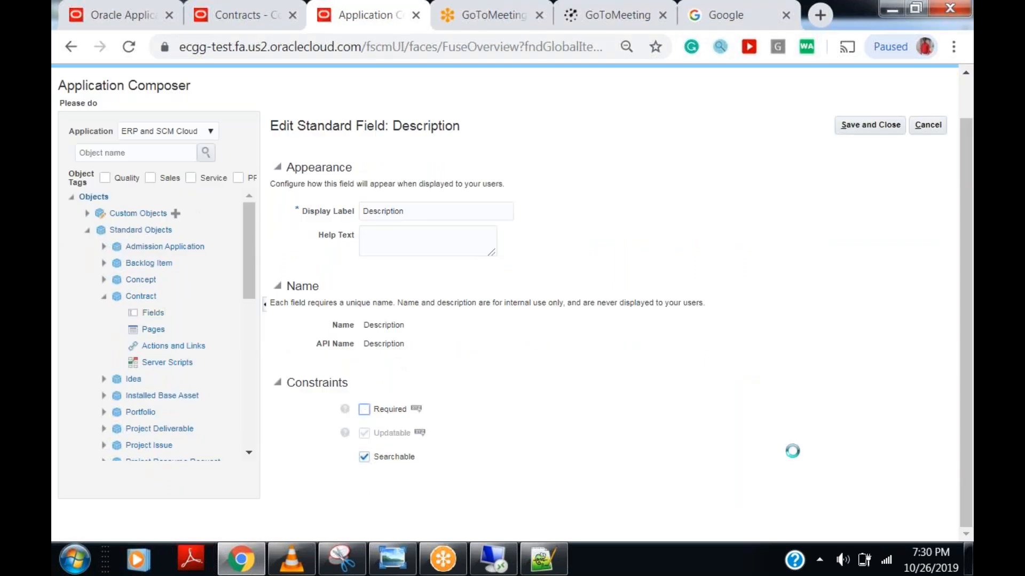
pyautogui.click(870, 128)
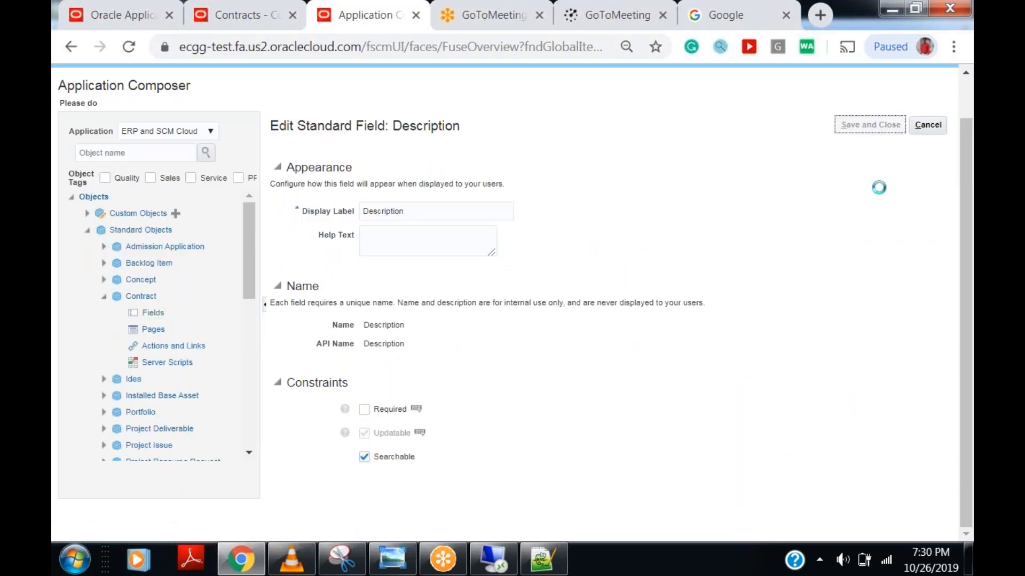
# - Dismiss the contract error, close the Create Contract dialog without saving and return to the Contract object's fields in Application Composer
pyautogui.click(234, 4)
pyautogui.click(780, 207)
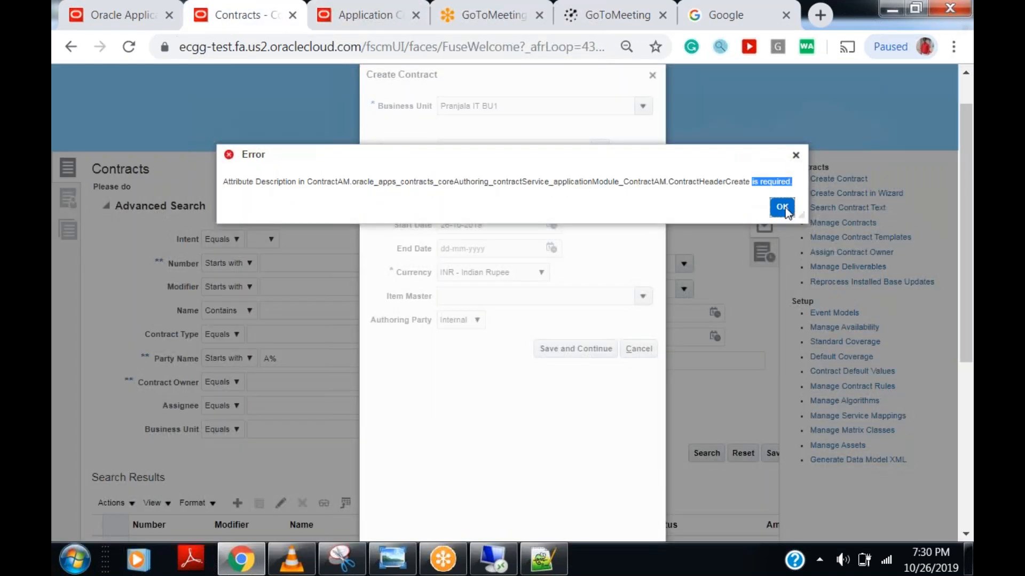
pyautogui.click(652, 75)
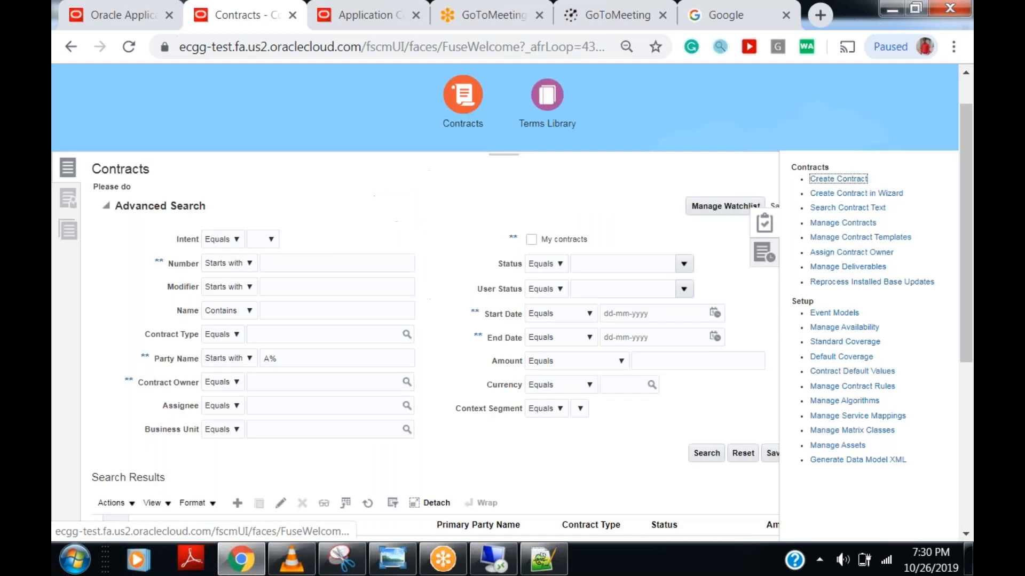
pyautogui.click(344, 7)
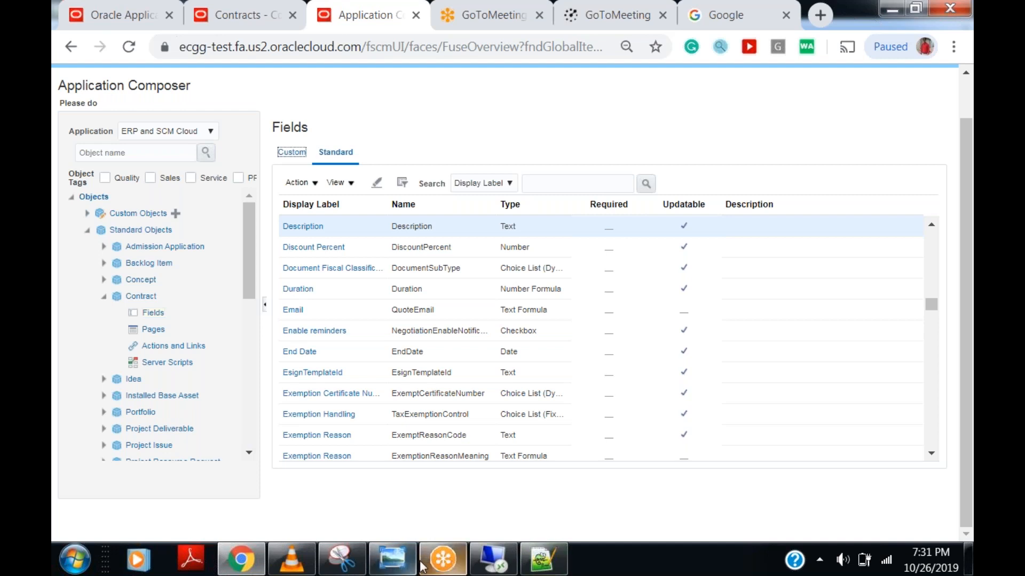
# - Review the "Conditional Attributes: Required" slide in Windows Photo Viewer and minimize all open windows to show the desktop
pyautogui.click(351, 568)
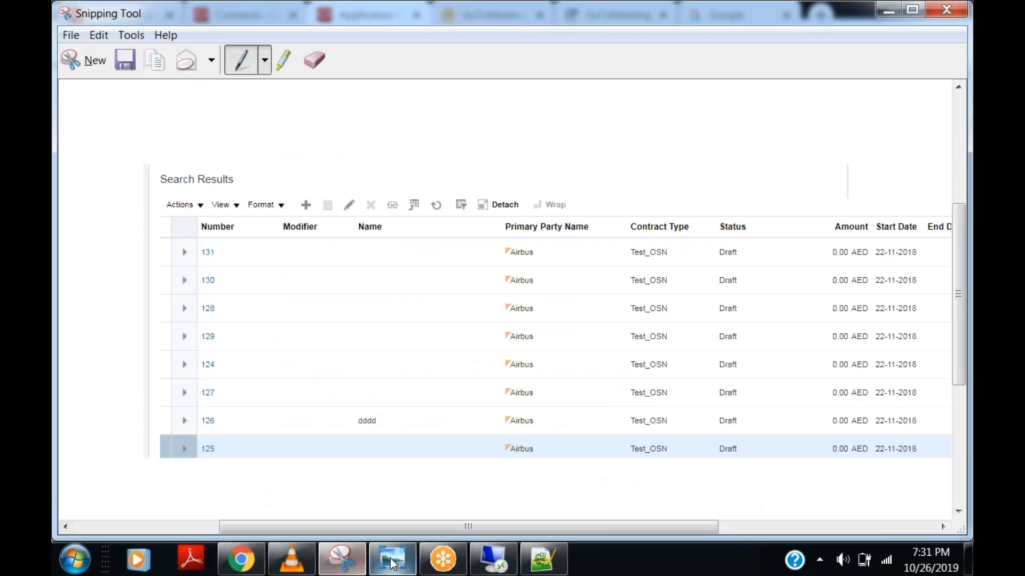
pyautogui.click(392, 558)
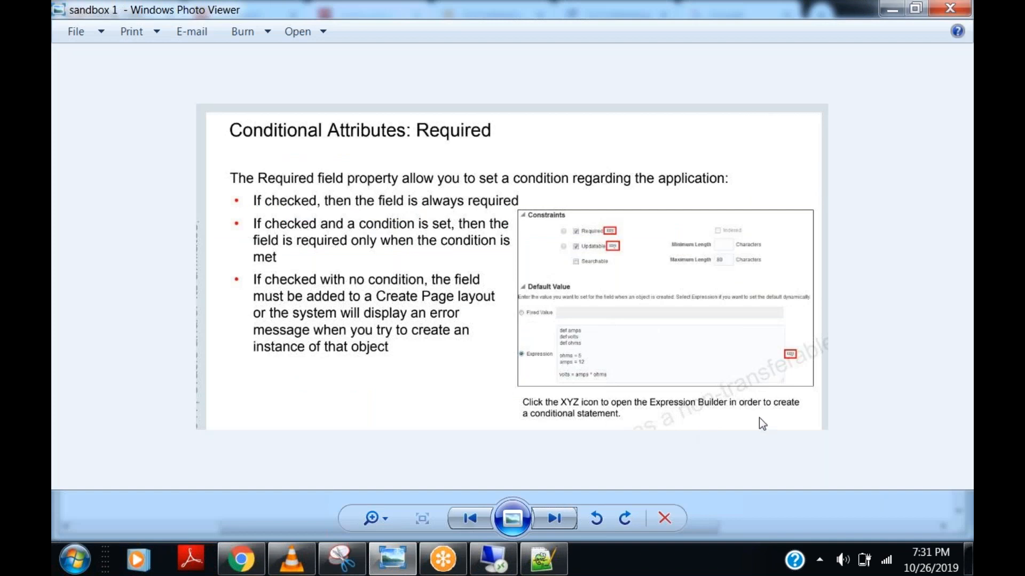
pyautogui.click(894, 6)
pyautogui.click(896, 5)
pyautogui.click(896, 5)
pyautogui.click(895, 5)
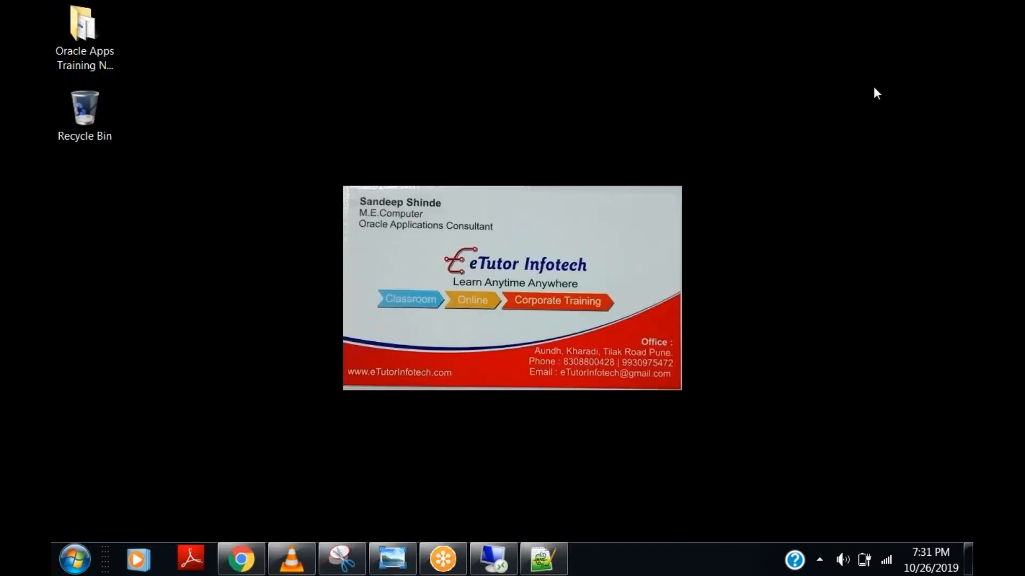